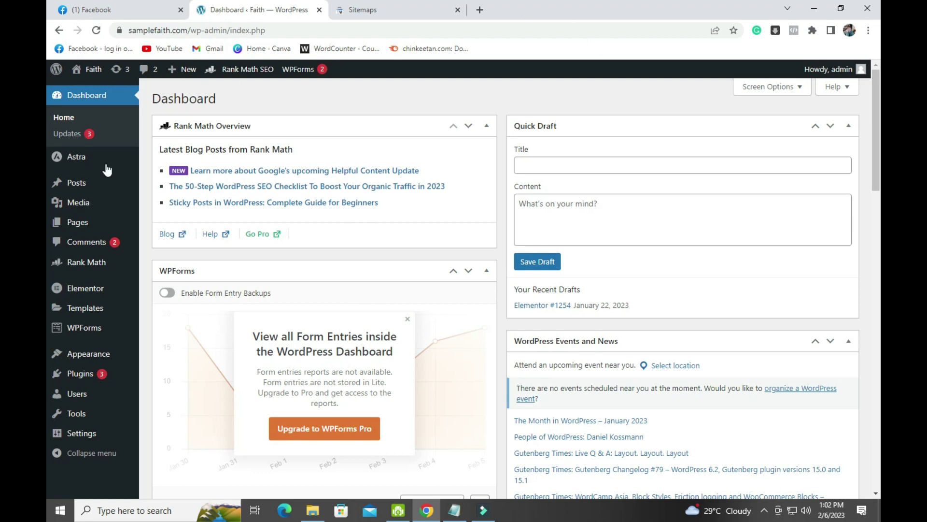
# Open Rank Math's Titles & Meta settings at the Global Meta section.
pyautogui.moveTo(83, 269)
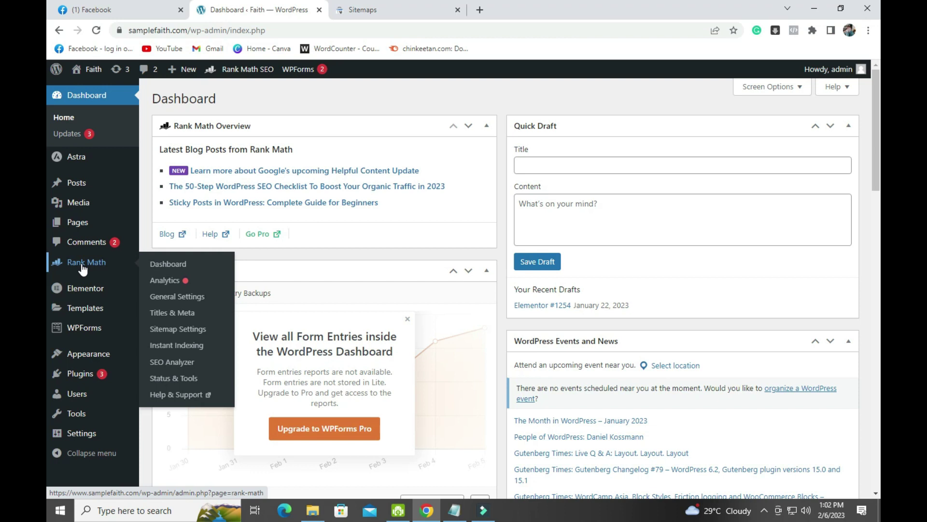
pyautogui.click(83, 269)
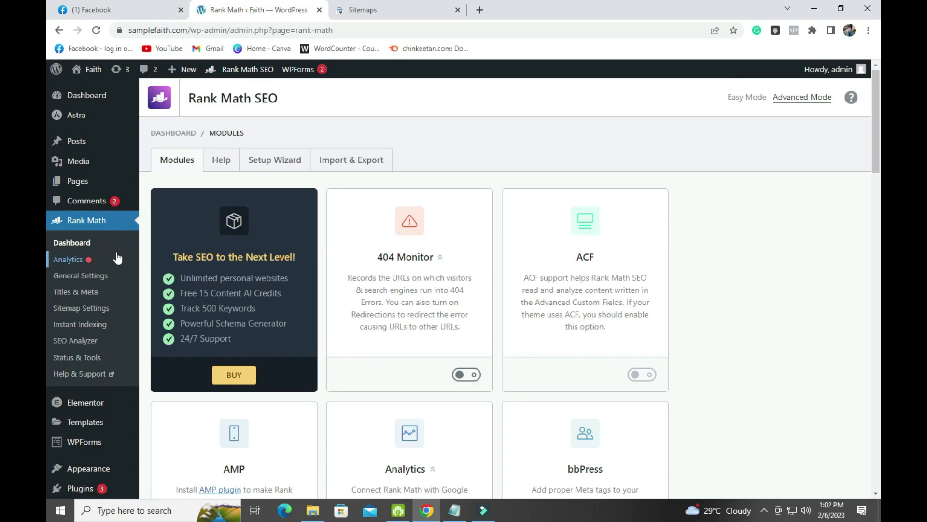
pyautogui.click(75, 293)
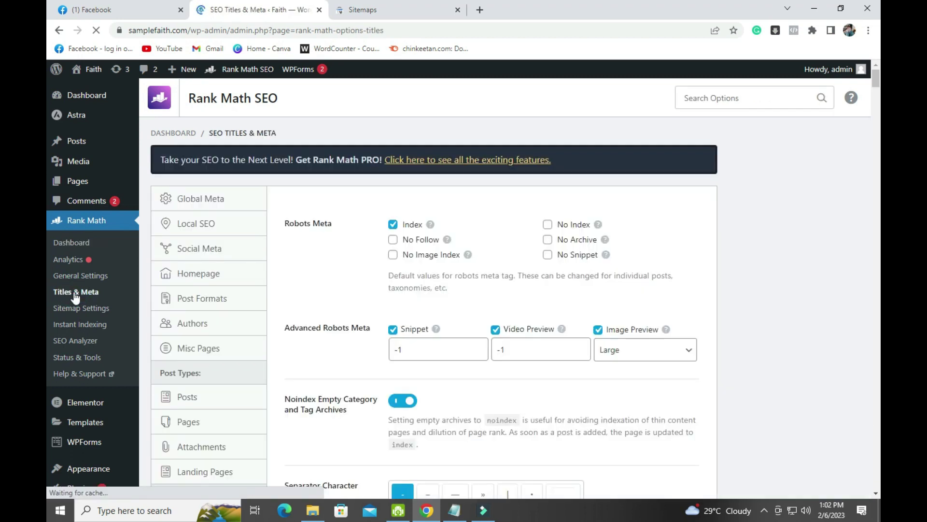
pyautogui.click(192, 201)
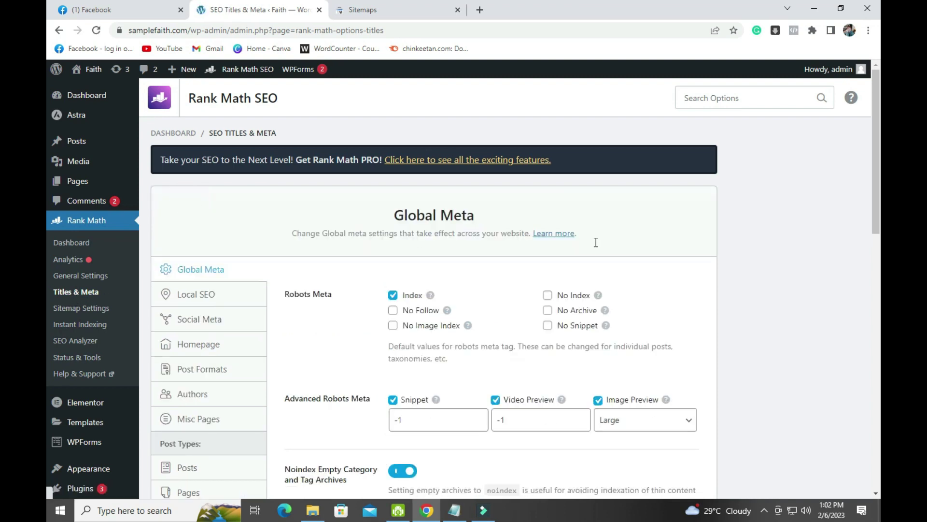
# Review the Global Meta settings, from robots meta and separator character to the OpenGraph thumbnail and Twitter card type.
pyautogui.scroll(-3, 864, 285)
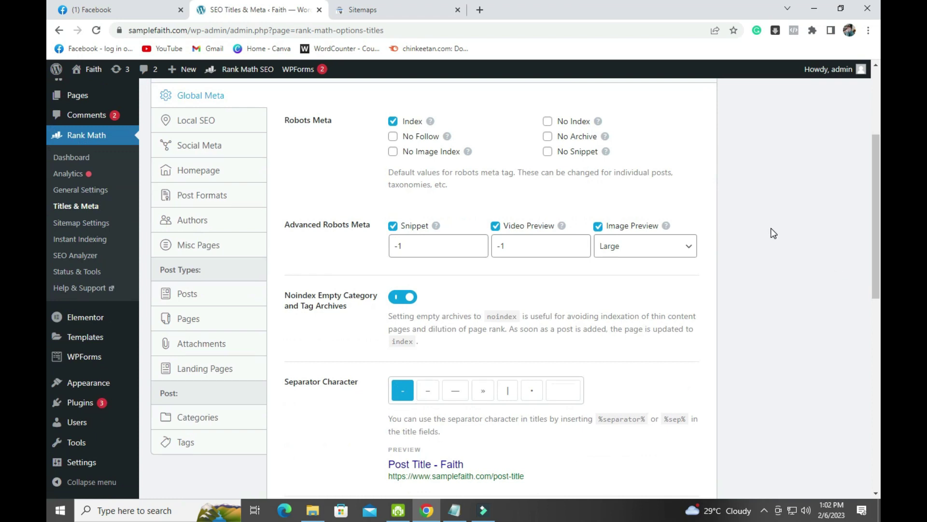
pyautogui.scroll(1, 770, 228)
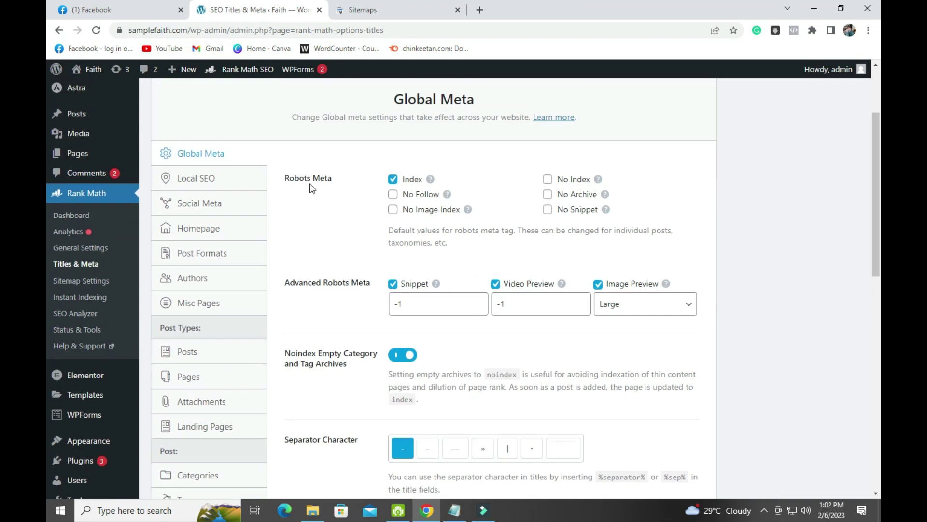
pyautogui.click(393, 181)
pyautogui.click(393, 181)
pyautogui.scroll(-5, 590, 373)
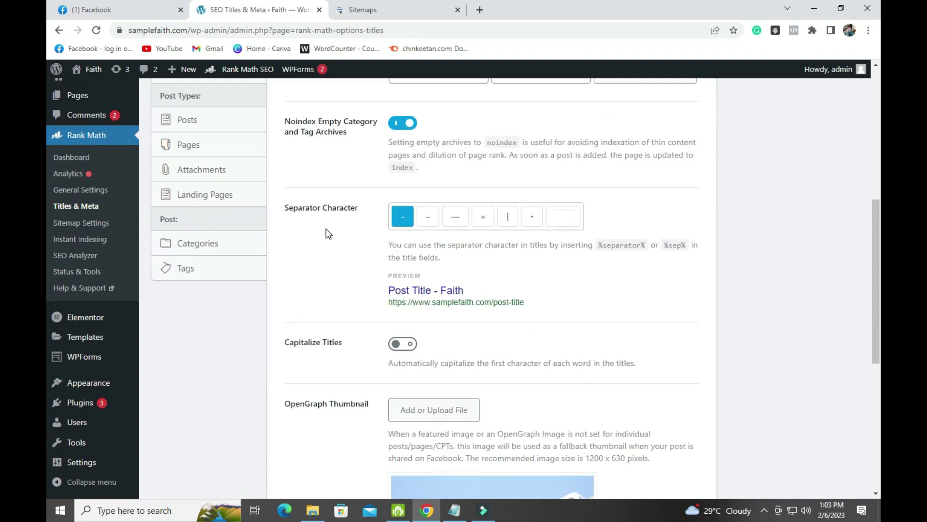
pyautogui.scroll(-2, 437, 363)
pyautogui.scroll(-6, 437, 363)
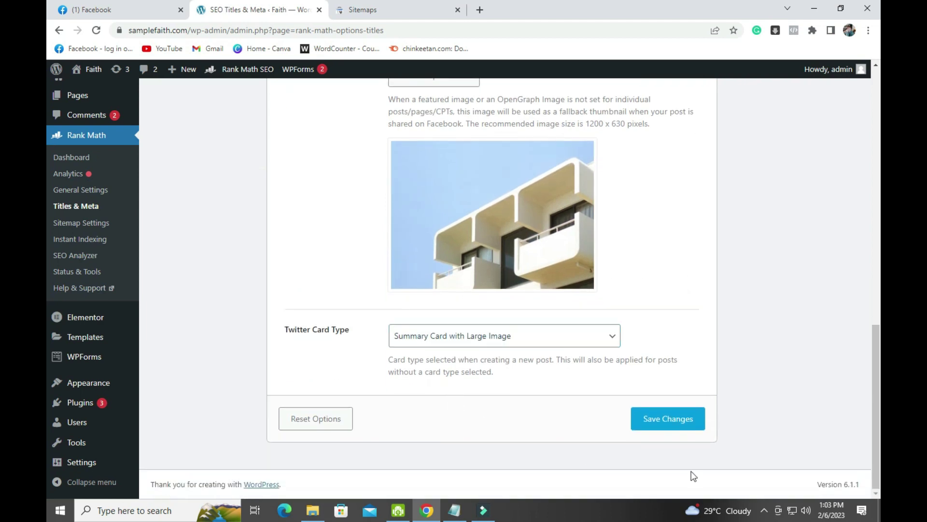
pyautogui.scroll(3, 483, 405)
pyautogui.scroll(-1, 522, 314)
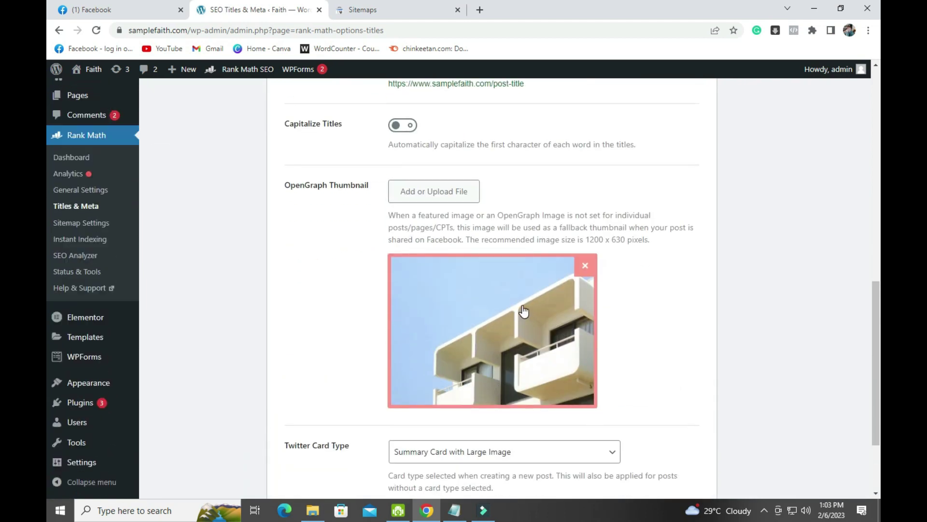
pyautogui.scroll(5, 505, 351)
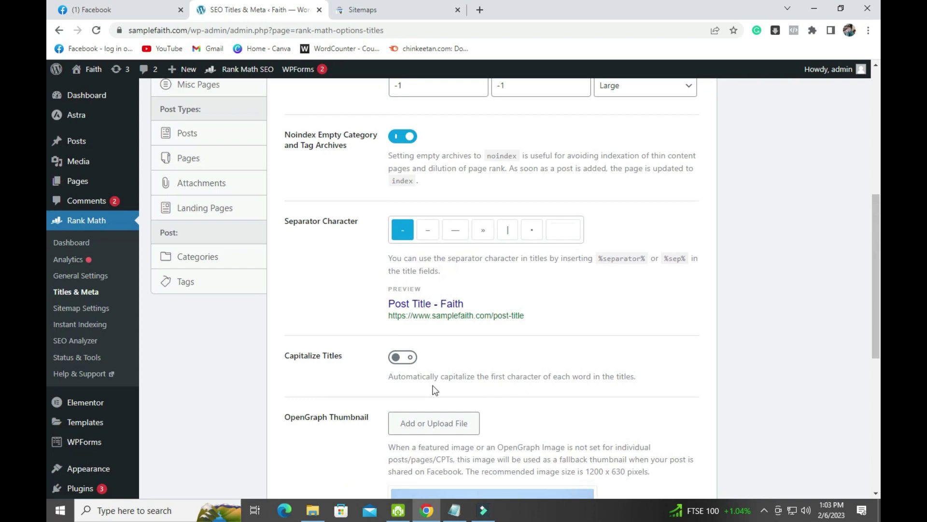
pyautogui.scroll(-6, 701, 386)
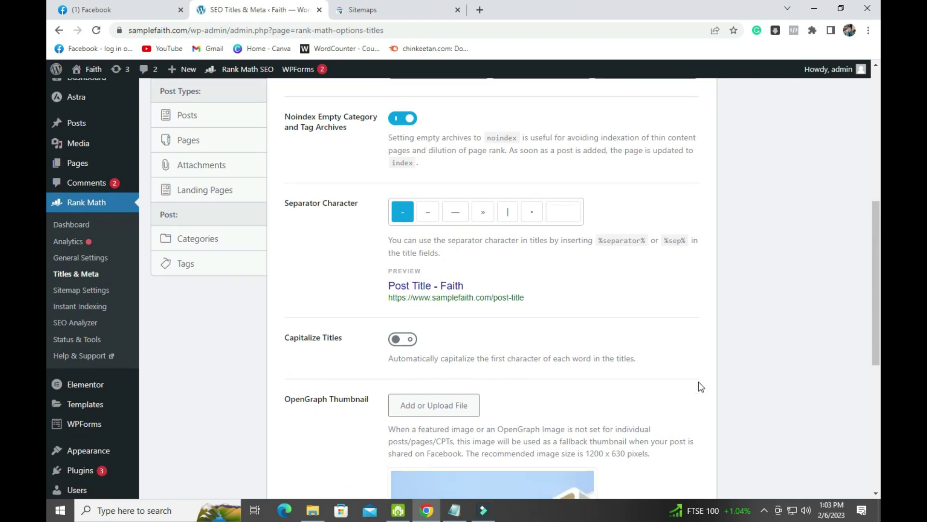
pyautogui.scroll(9, 741, 376)
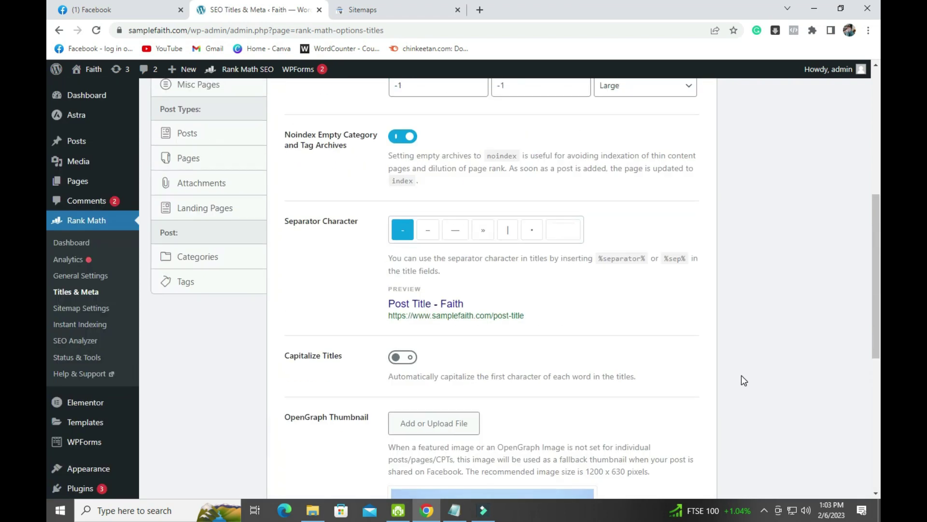
pyautogui.scroll(4, 741, 375)
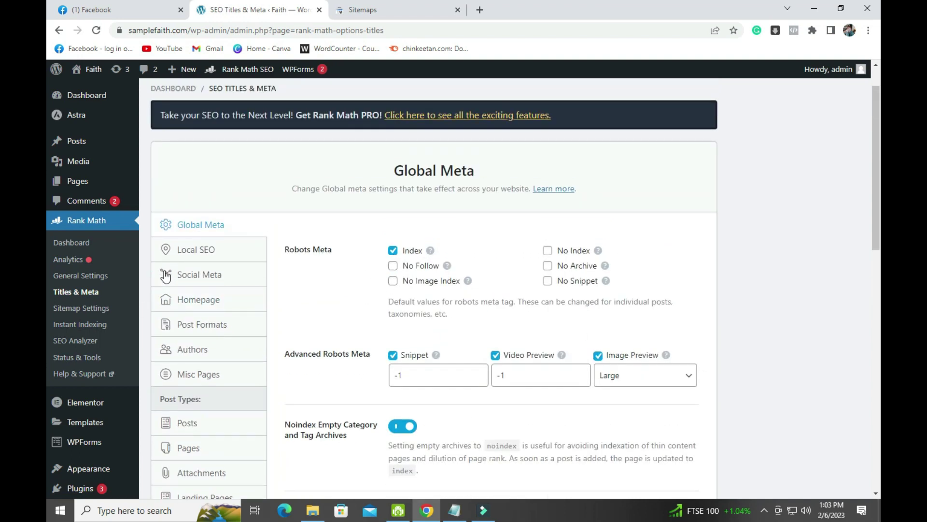
# Open the Local SEO settings, try the Person option, and set the site to represent an Organization.
pyautogui.click(199, 251)
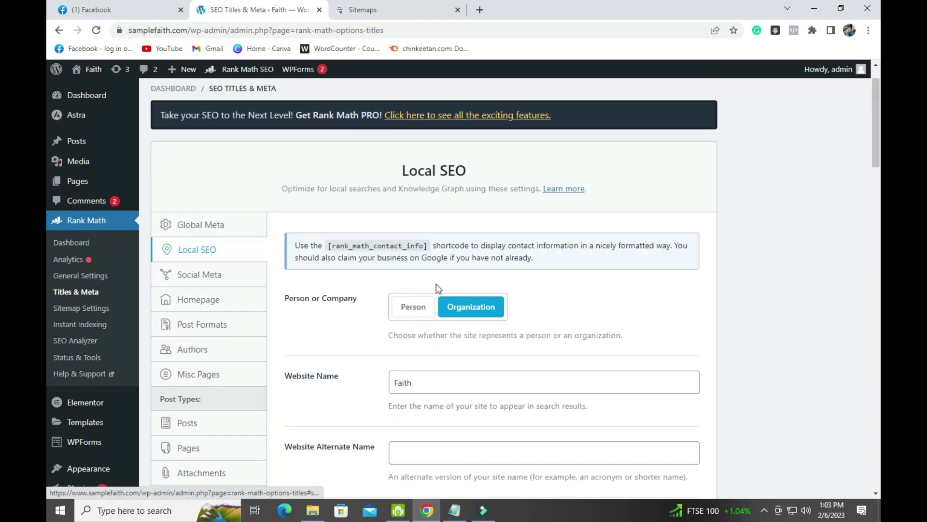
pyautogui.scroll(-1, 718, 331)
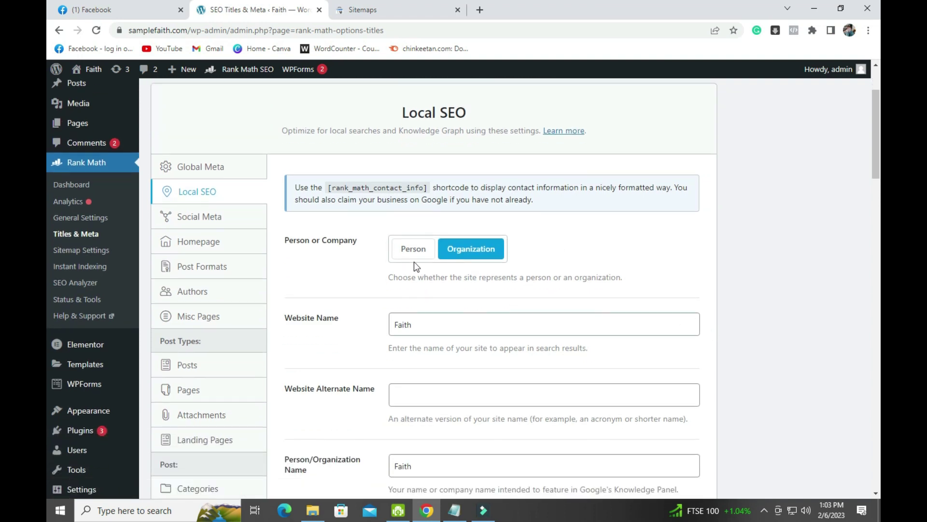
pyautogui.click(413, 248)
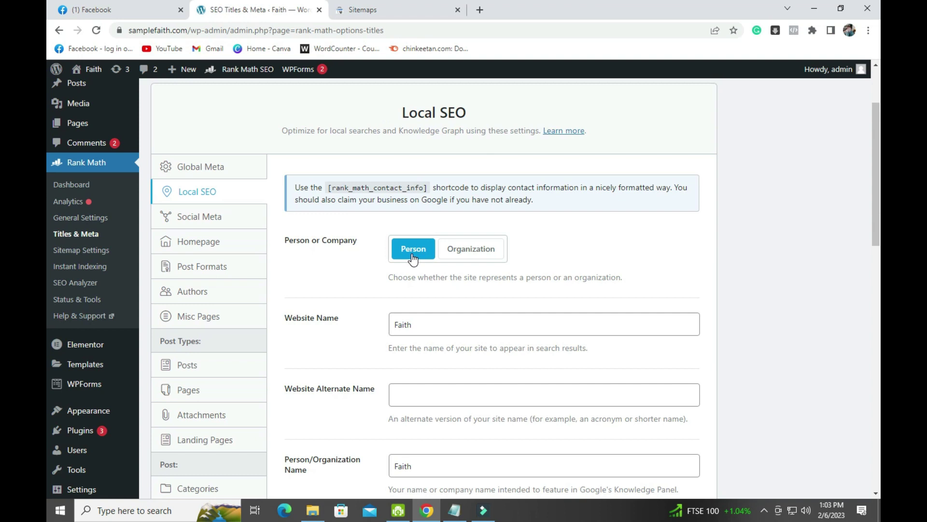
pyautogui.click(472, 261)
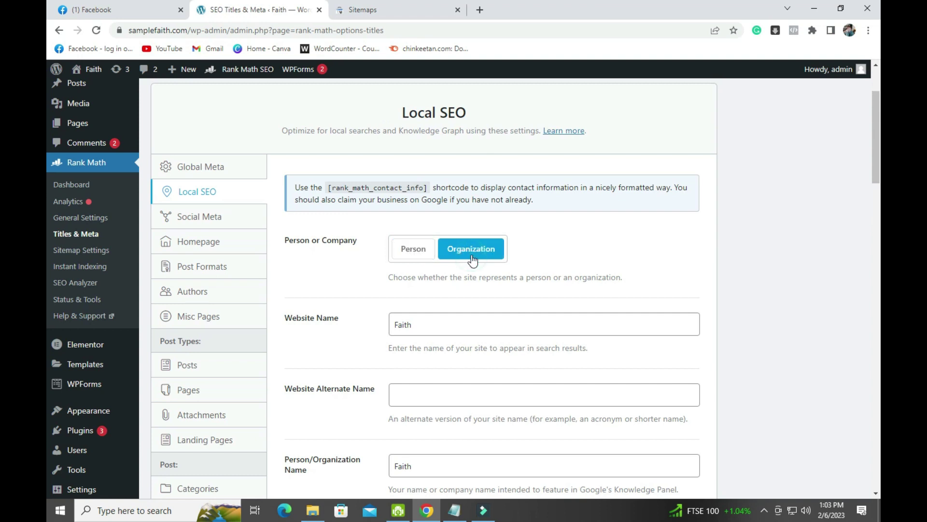
# Examine the Local SEO fields for website name, alternate name, organization name, logo, URL, email and address.
pyautogui.scroll(-3, 800, 347)
pyautogui.click(418, 214)
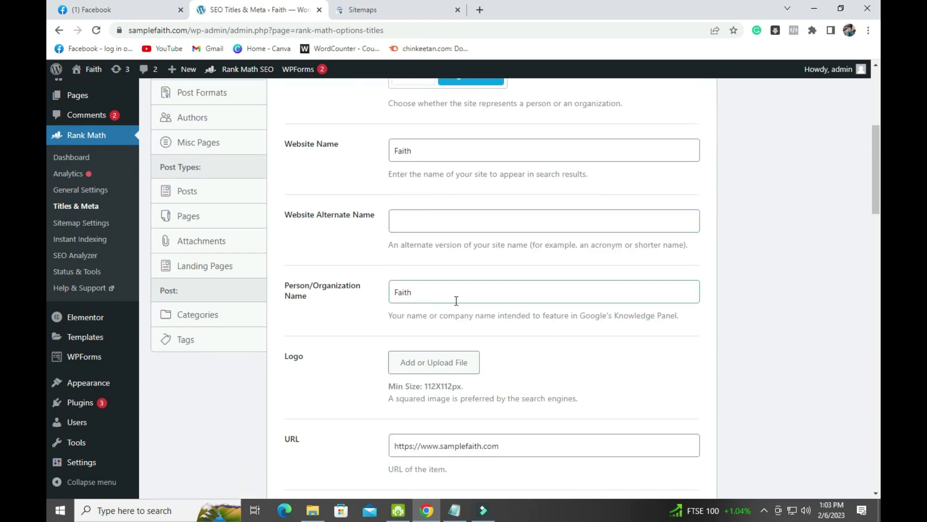
pyautogui.click(429, 222)
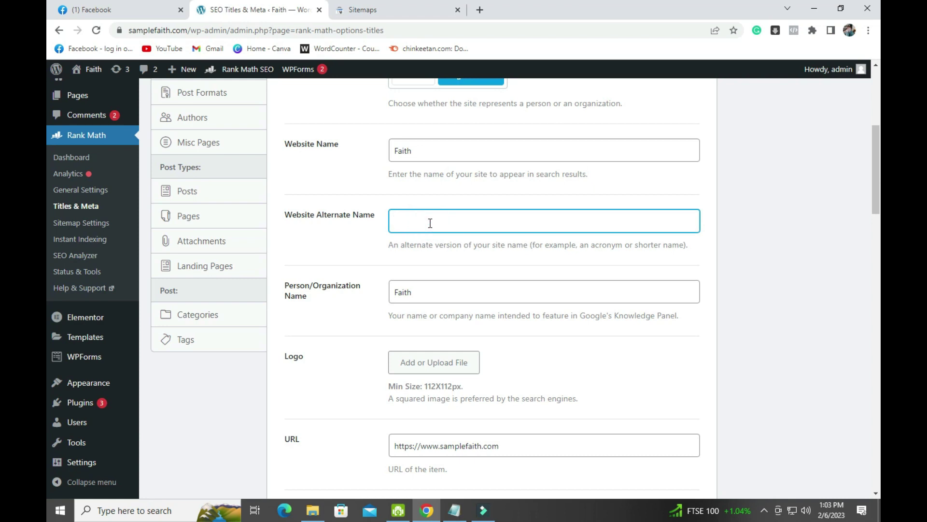
pyautogui.scroll(-2, 624, 325)
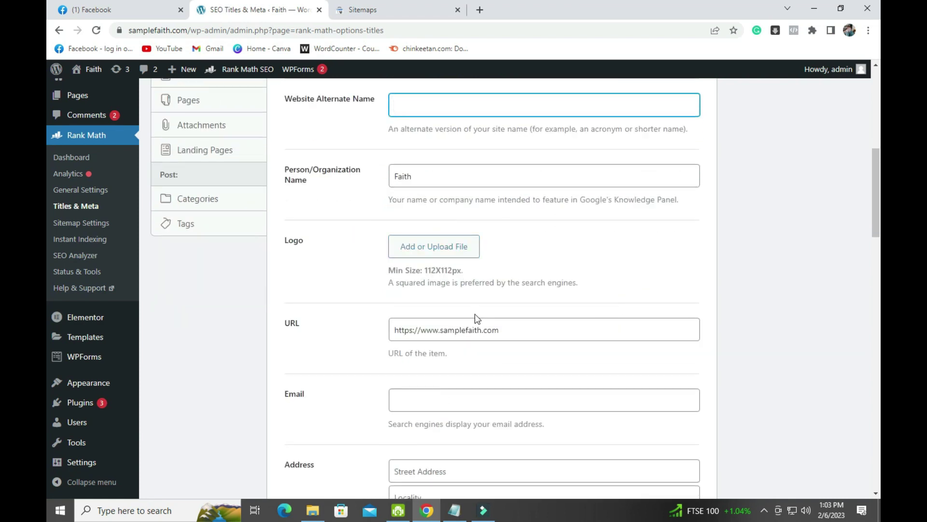
pyautogui.scroll(-2, 578, 344)
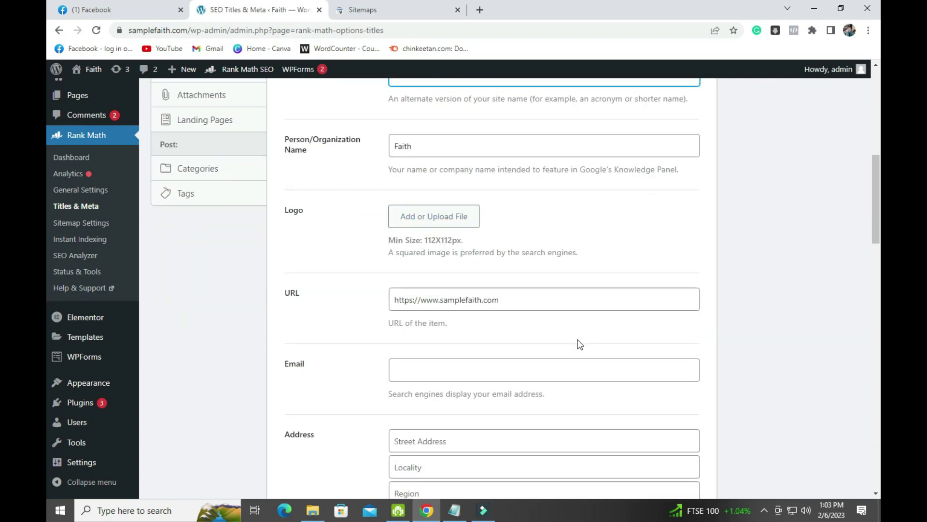
pyautogui.scroll(-2, 536, 326)
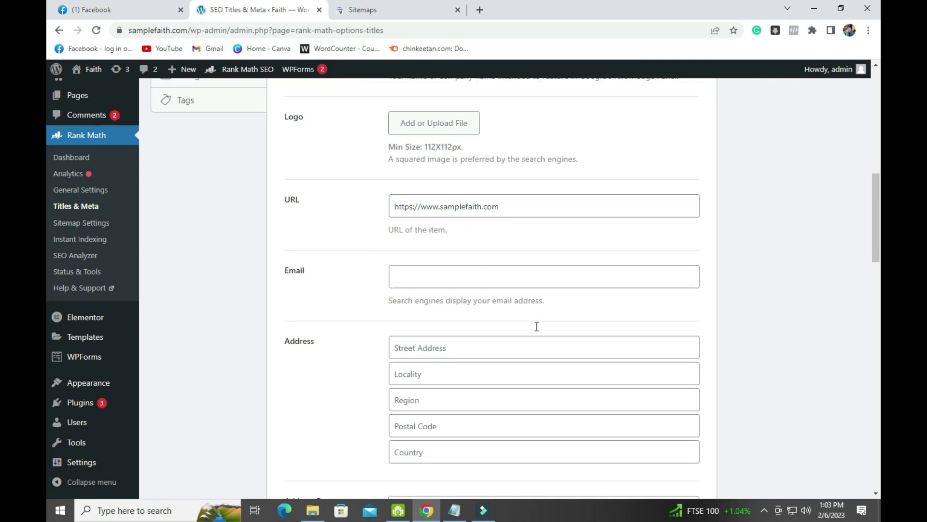
pyautogui.click(421, 172)
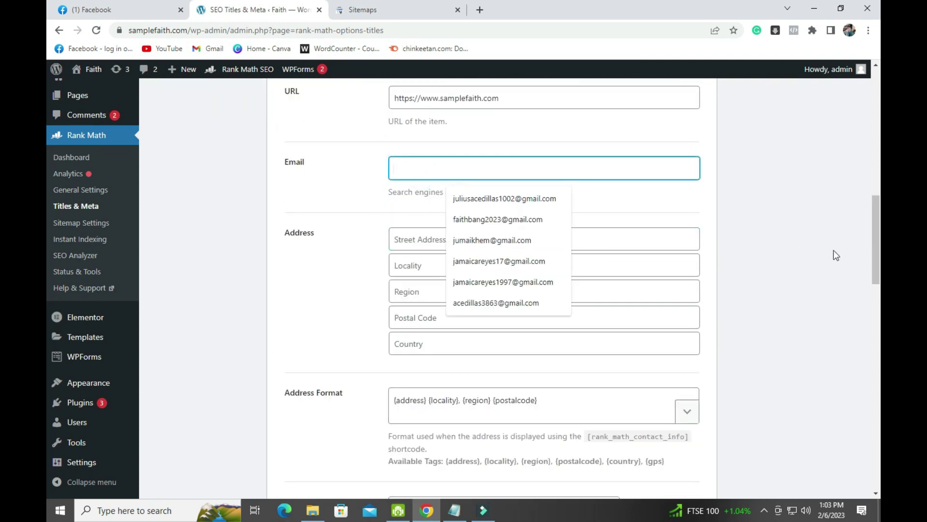
pyautogui.click(794, 239)
pyautogui.scroll(1, 788, 239)
pyautogui.scroll(1, 788, 239)
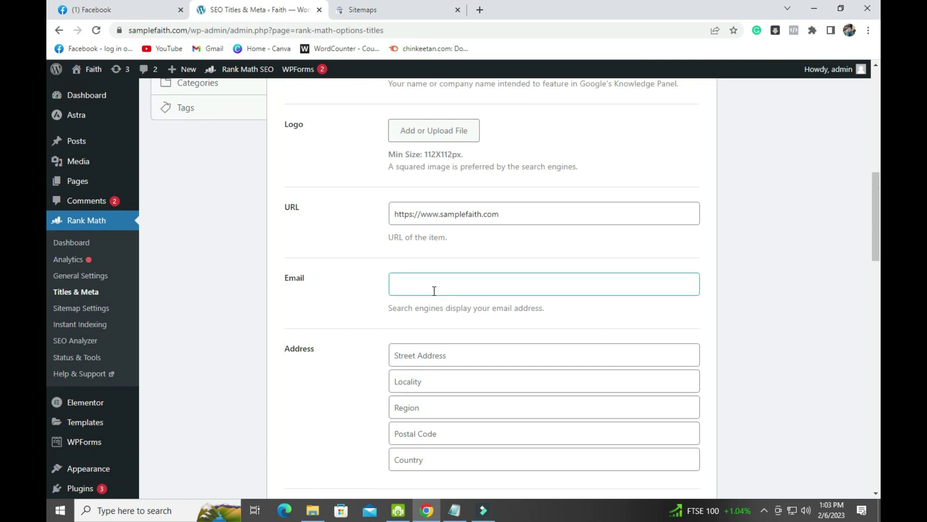
pyautogui.scroll(-1, 676, 362)
pyautogui.click(596, 323)
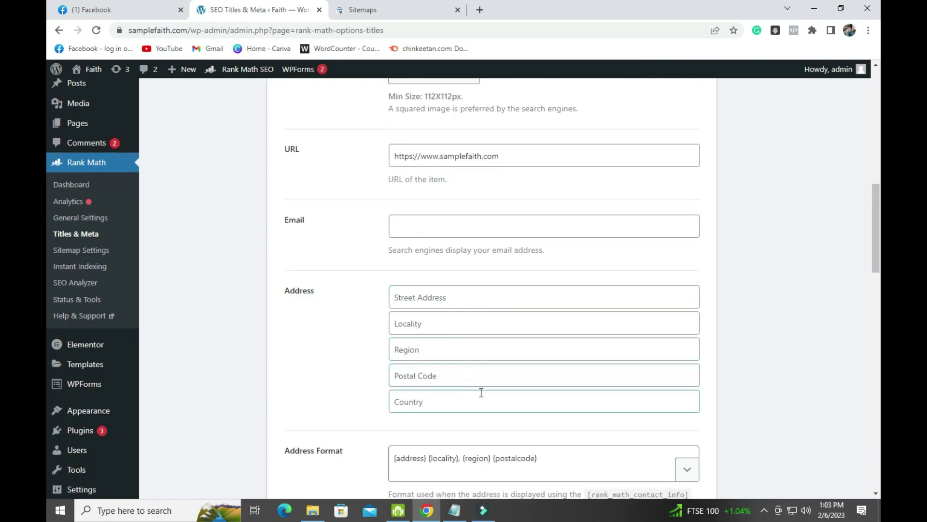
# Examine the remaining Local SEO fields, including address format, opening hours, phone number, price range, About and Contact pages, and geo coordinates.
pyautogui.scroll(-2, 480, 389)
pyautogui.scroll(-2, 676, 382)
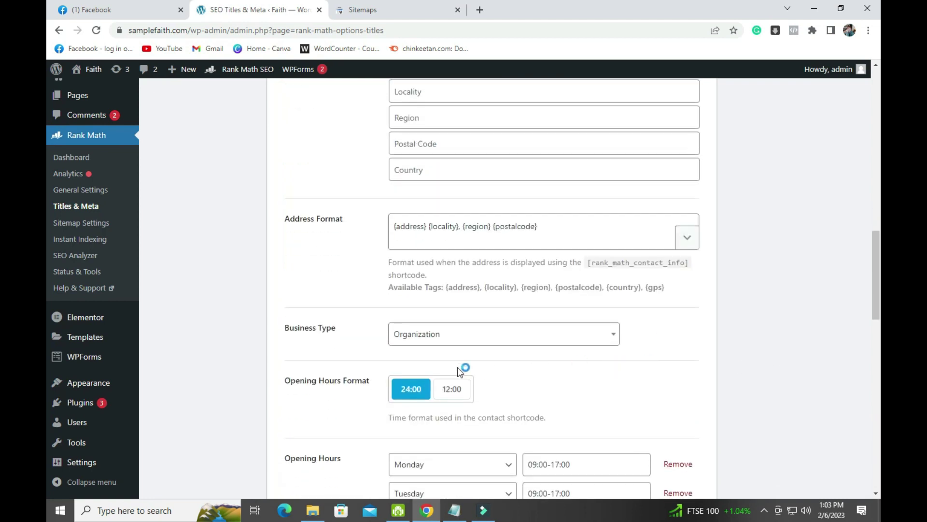
pyautogui.scroll(-7, 627, 367)
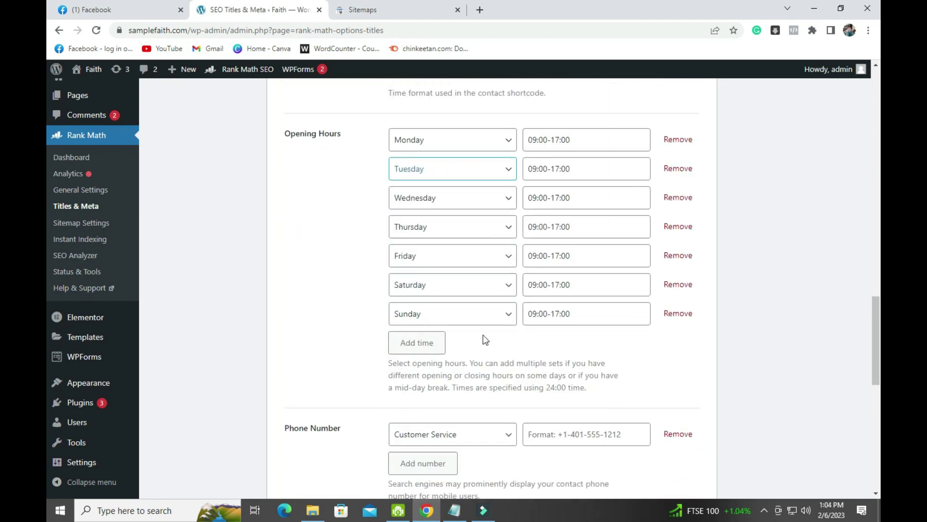
pyautogui.scroll(-6, 573, 290)
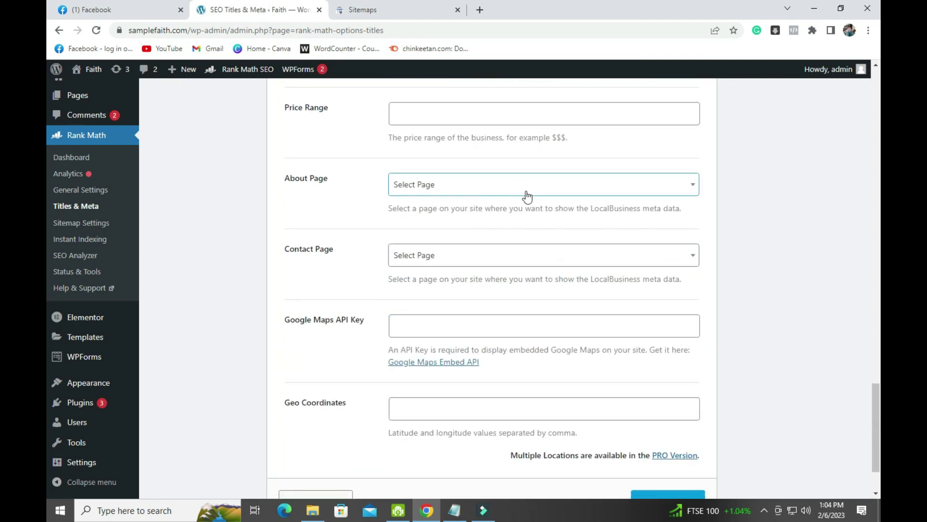
pyautogui.scroll(-2, 566, 350)
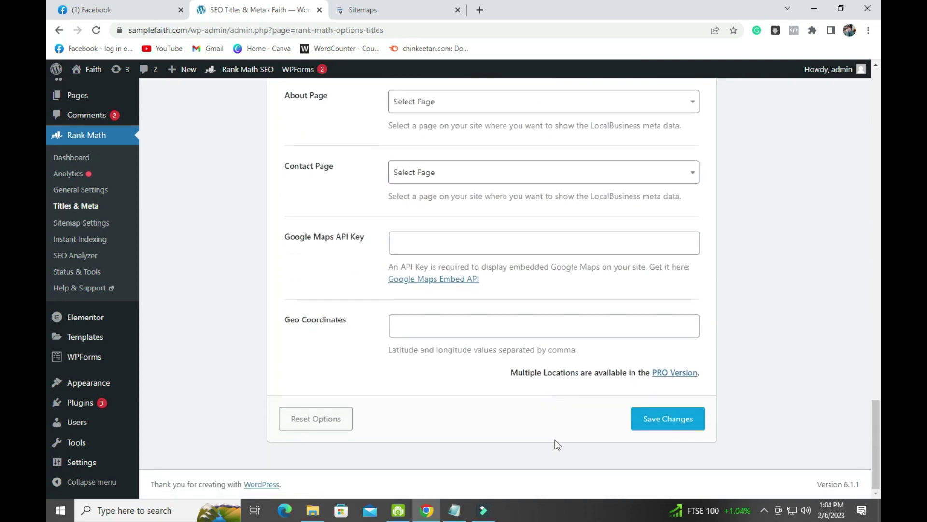
pyautogui.scroll(6, 551, 459)
pyautogui.scroll(-6, 551, 459)
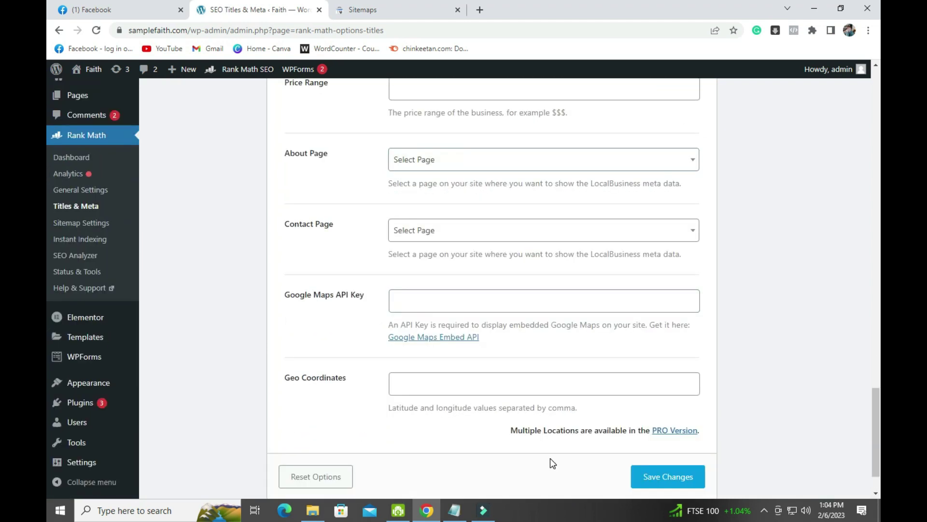
pyautogui.scroll(10, 816, 384)
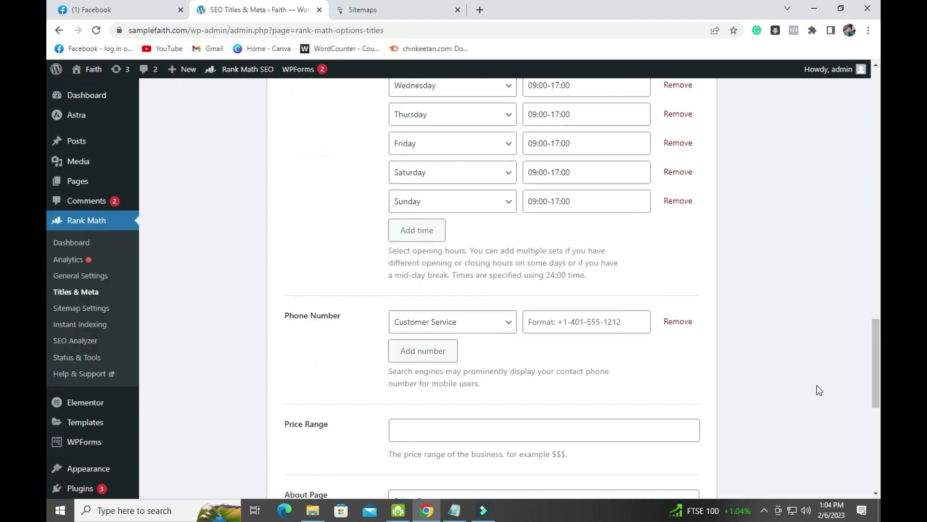
pyautogui.scroll(15, 817, 384)
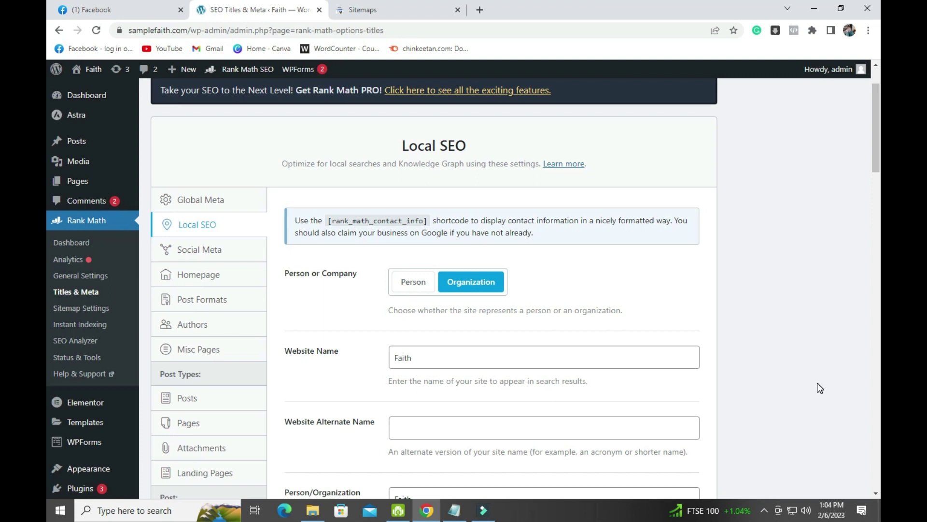
pyautogui.scroll(-1, 797, 290)
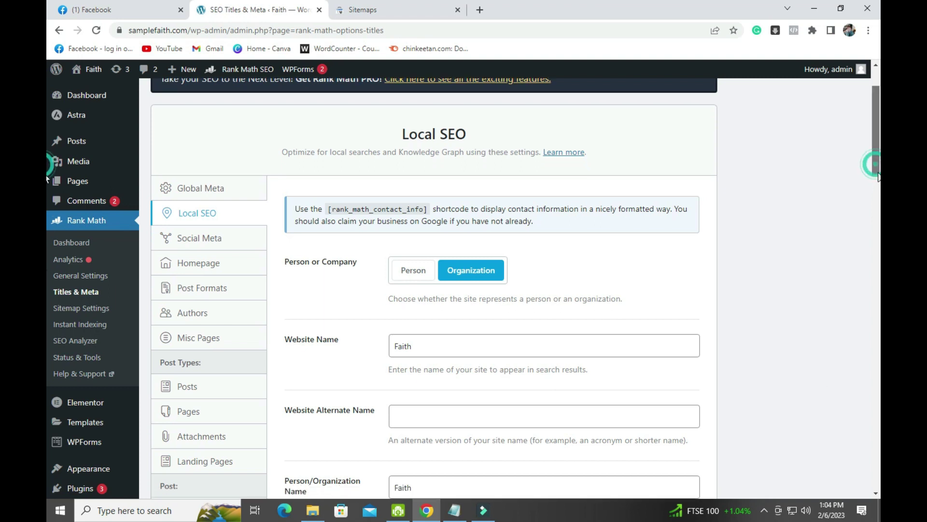
pyautogui.scroll(-18, 698, 328)
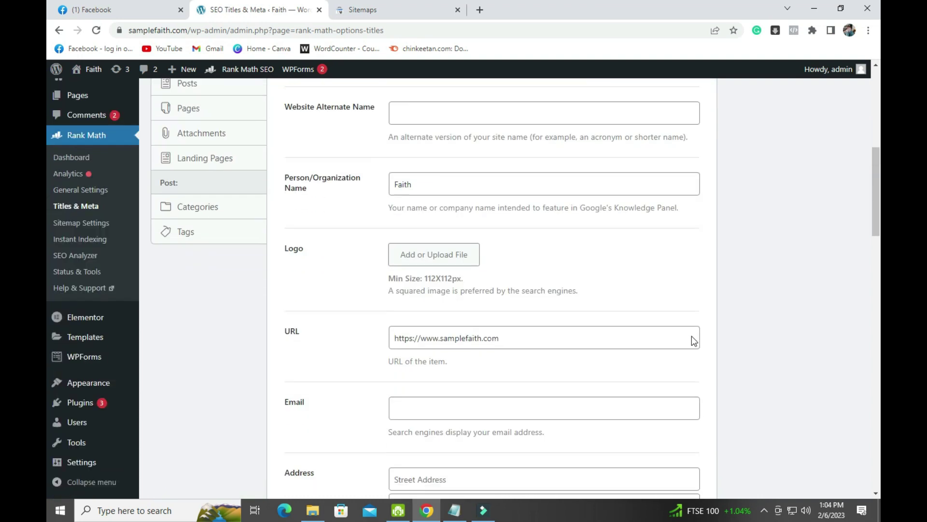
pyautogui.scroll(-13, 642, 323)
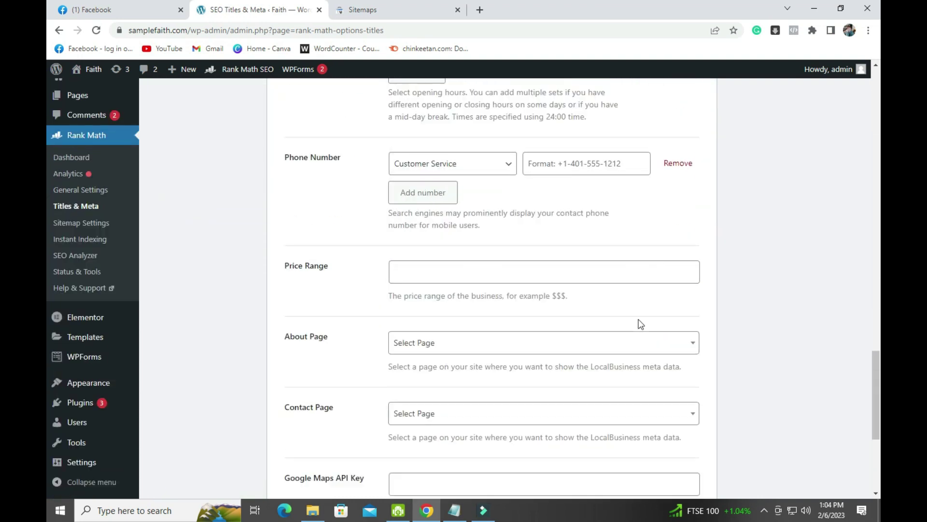
# Recheck the Local SEO fields, covering email, address, business type, opening hours, phone number, and the About and Contact pages.
pyautogui.scroll(13, 747, 322)
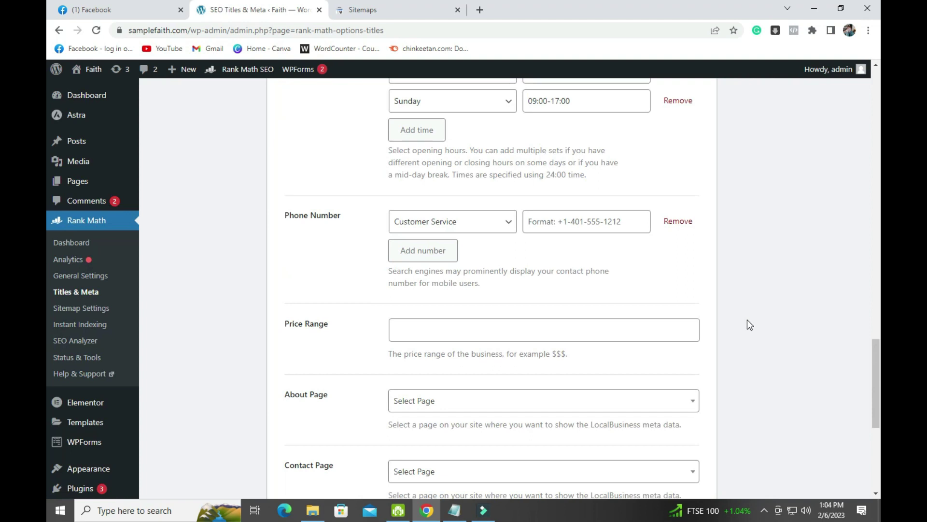
pyautogui.scroll(1, 748, 323)
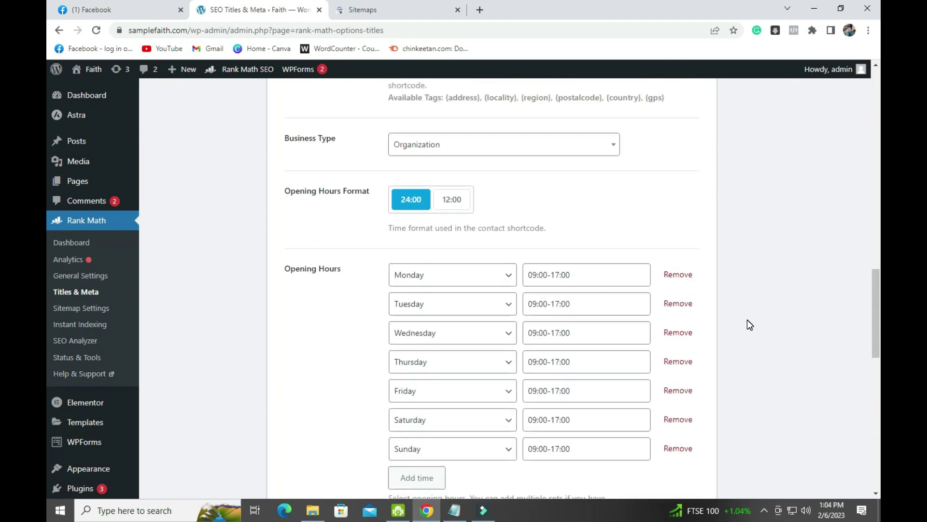
pyautogui.scroll(10, 749, 337)
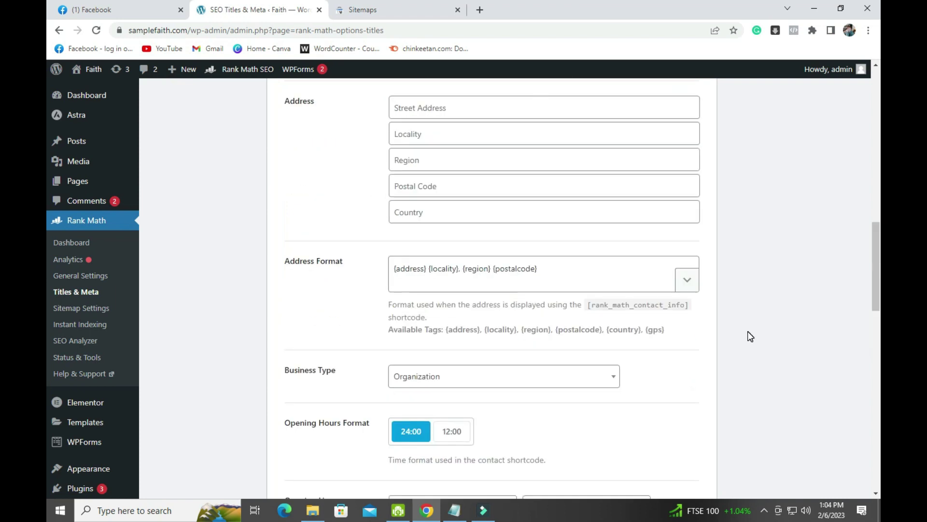
pyautogui.scroll(7, 750, 335)
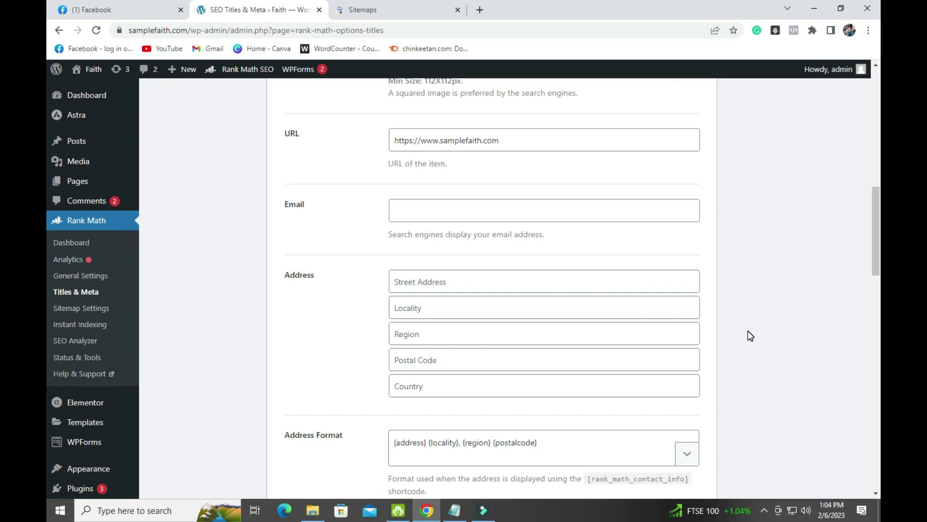
pyautogui.click(416, 210)
pyautogui.click(476, 290)
pyautogui.scroll(-6, 477, 319)
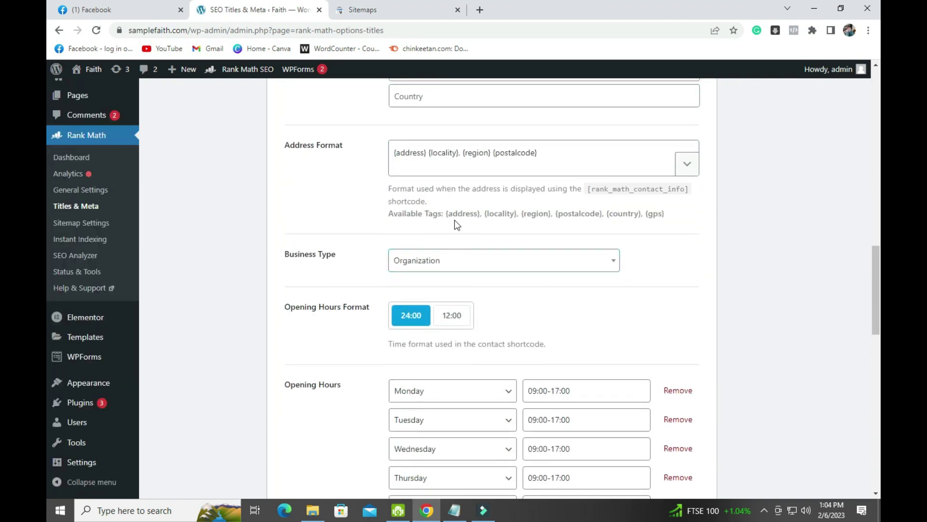
pyautogui.scroll(-8, 495, 300)
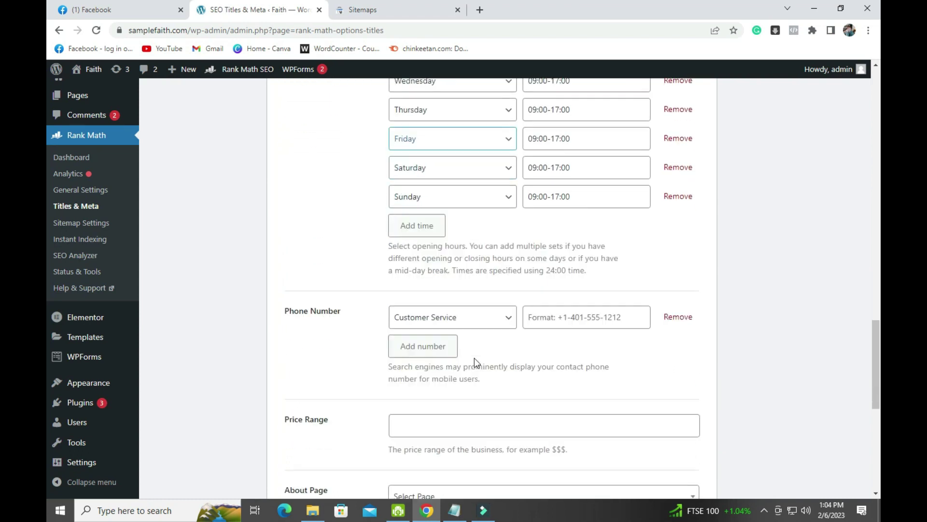
pyautogui.scroll(-6, 573, 333)
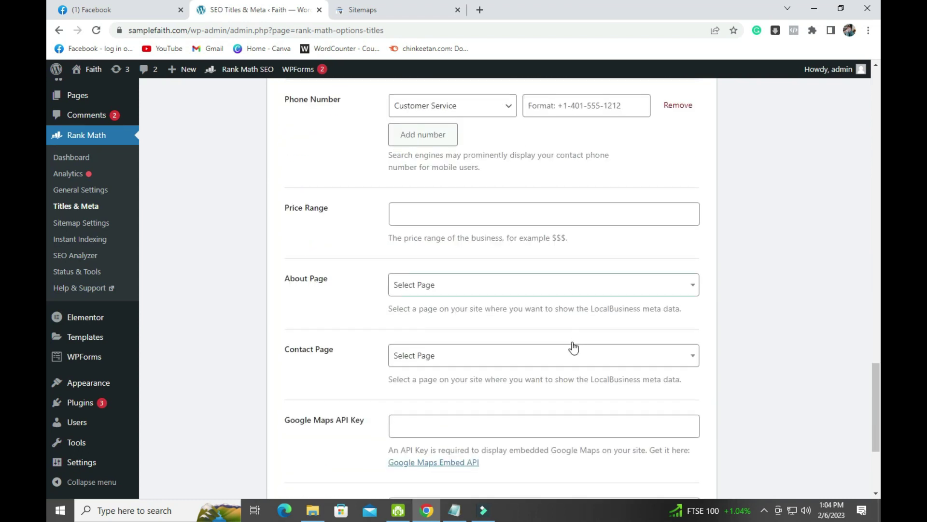
# Open the Social Meta settings and examine the Facebook page, authorship, admin, app and secret fields, Twitter username and Additional Profiles.
pyautogui.moveTo(875, 434); pyautogui.dragTo(45, 100)
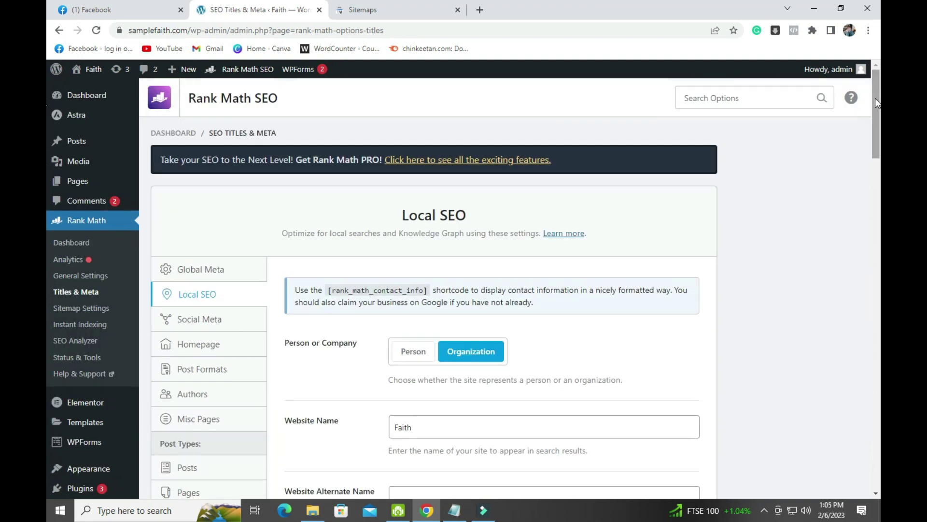
pyautogui.click(201, 321)
pyautogui.scroll(-2, 818, 328)
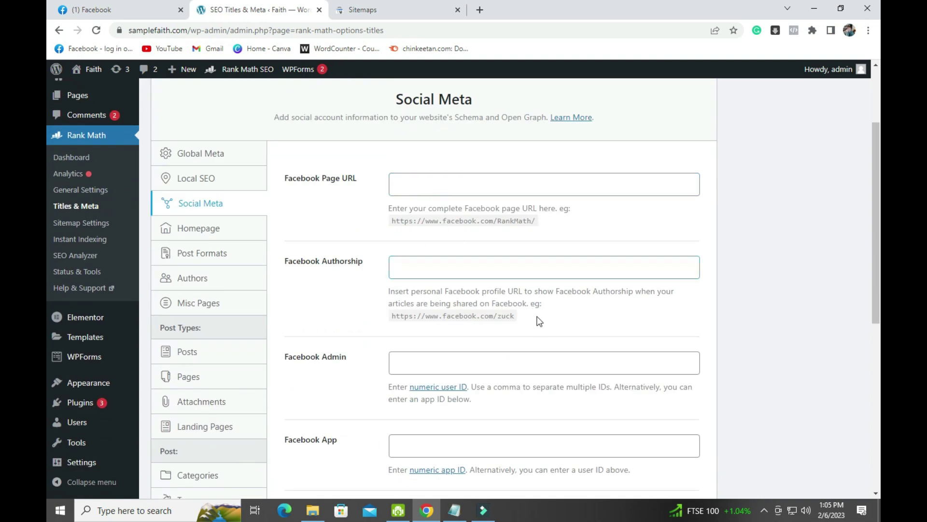
pyautogui.scroll(-6, 536, 319)
pyautogui.click(441, 238)
pyautogui.click(420, 337)
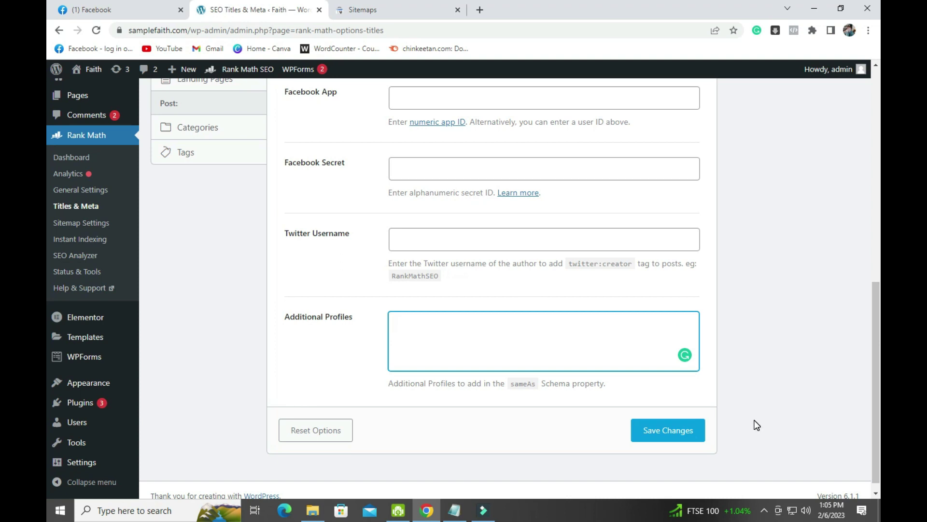
# Review the Homepage, Post Formats and Categories settings in Titles & Meta, including archive titles, descriptions and robots meta.
pyautogui.scroll(6, 802, 338)
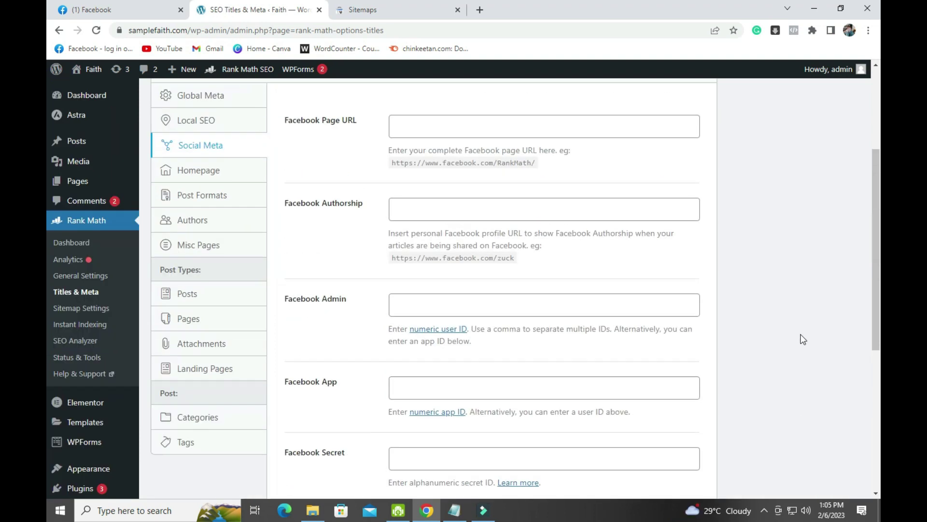
pyautogui.click(200, 174)
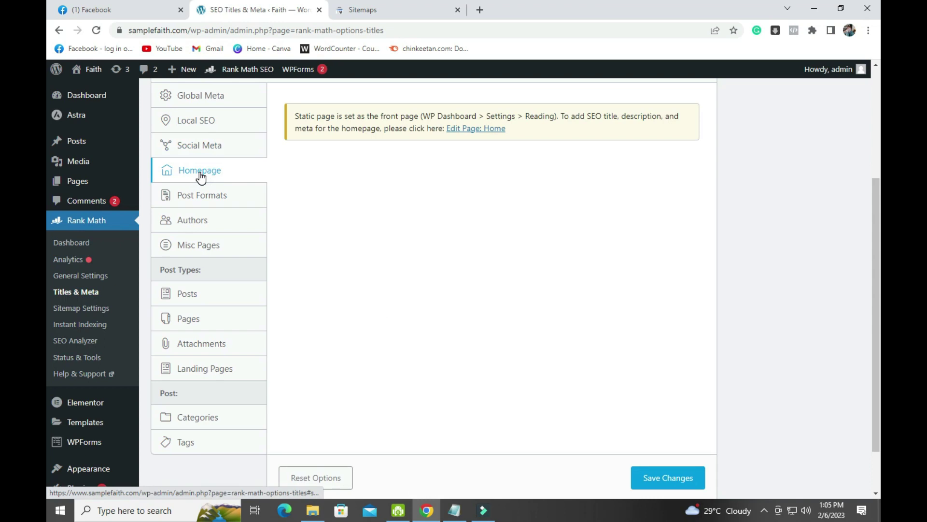
pyautogui.click(200, 197)
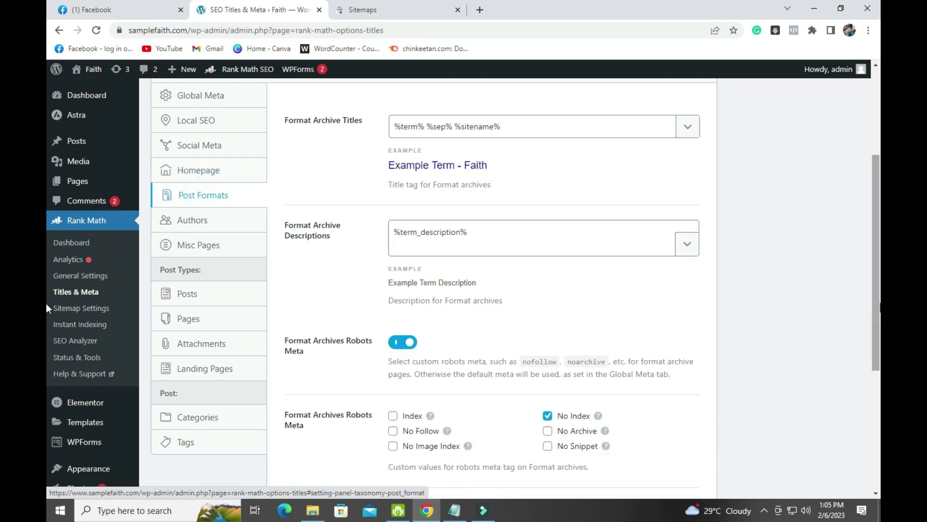
pyautogui.scroll(-5, 864, 321)
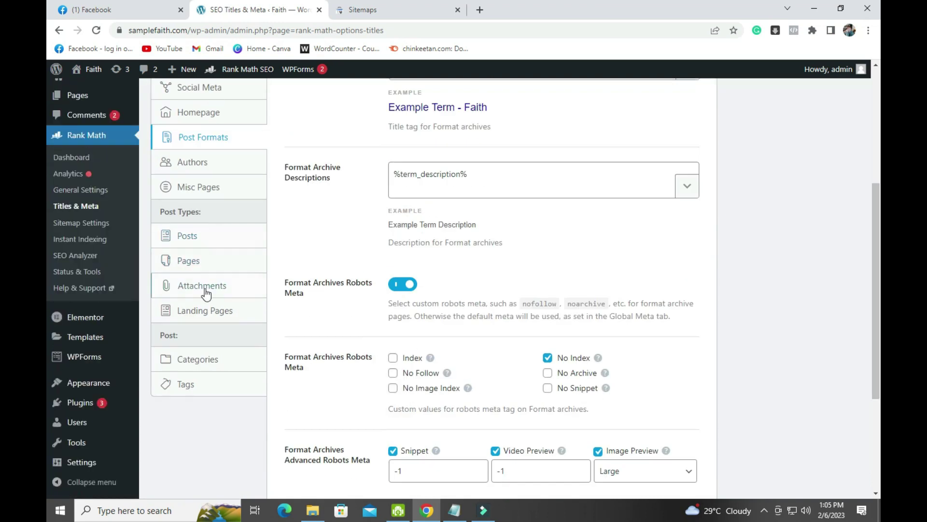
pyautogui.click(196, 359)
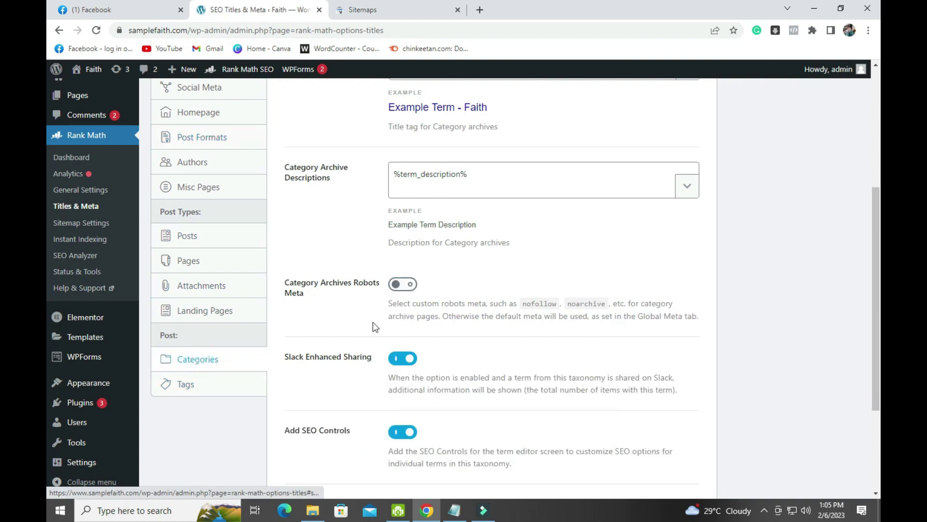
pyautogui.scroll(-6, 768, 298)
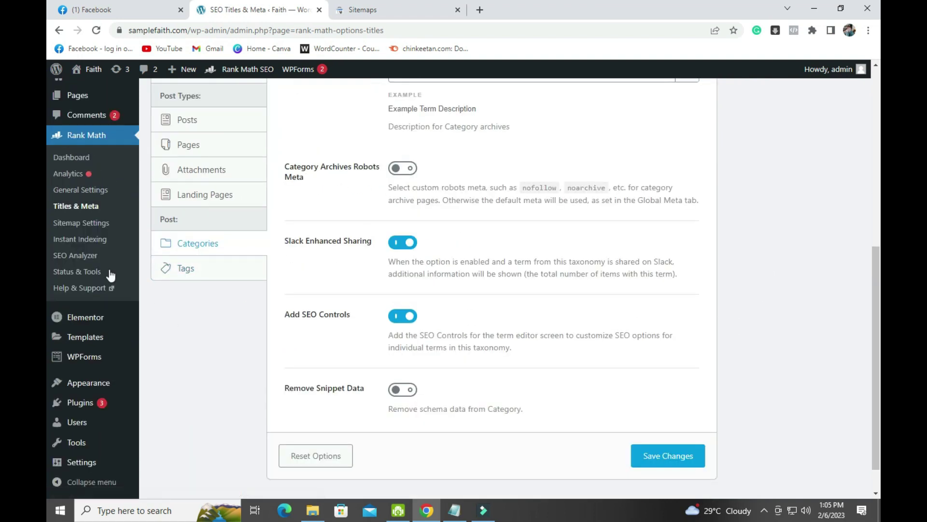
# Leave Titles & Meta without saving and examine the general Sitemap Settings, from links per sitemap to pinging search engines.
pyautogui.click(74, 224)
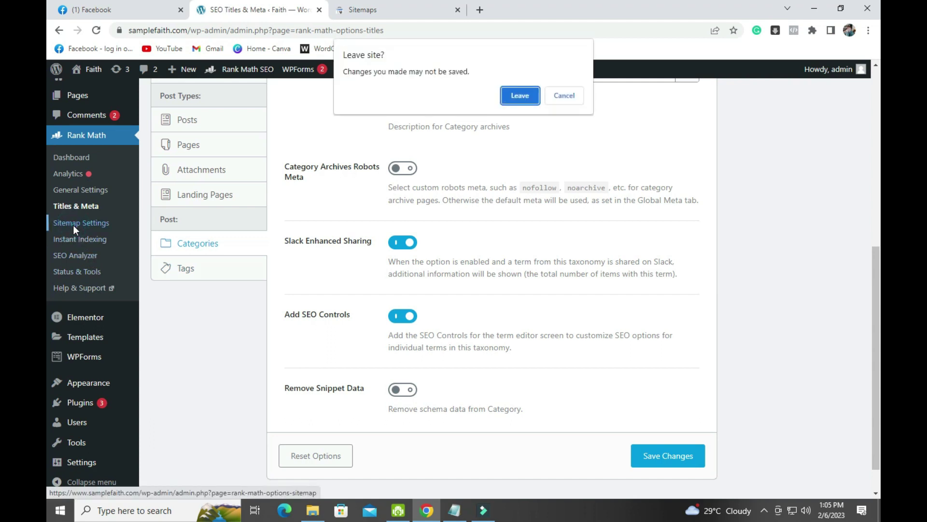
pyautogui.click(521, 96)
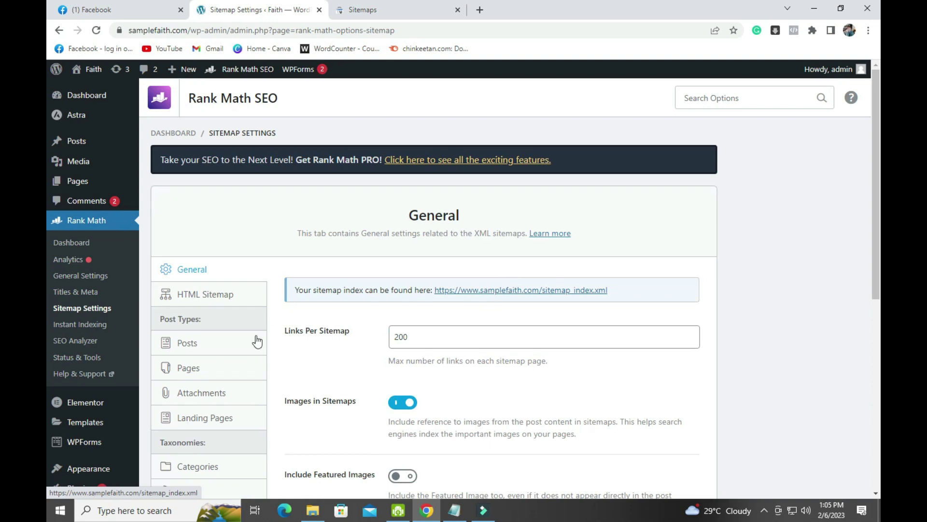
pyautogui.scroll(-2, 234, 406)
pyautogui.scroll(-5, 523, 393)
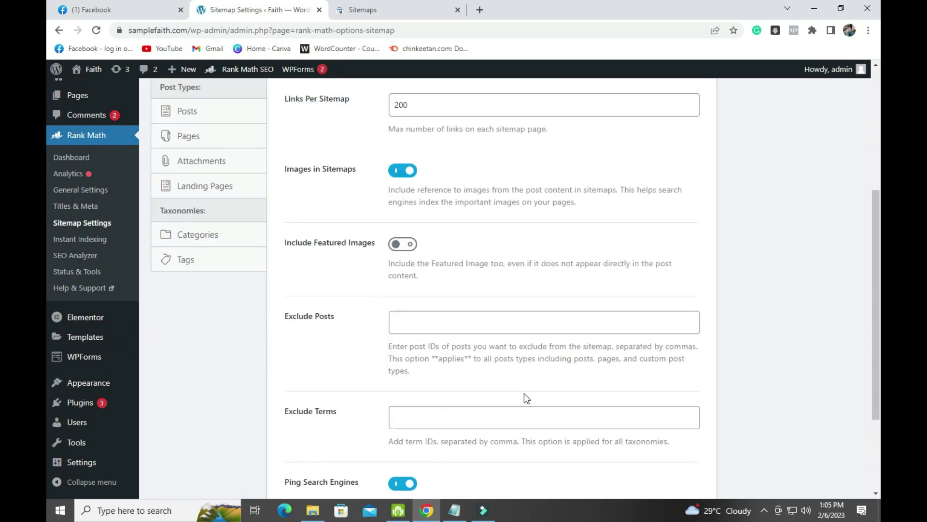
pyautogui.scroll(1, 283, 349)
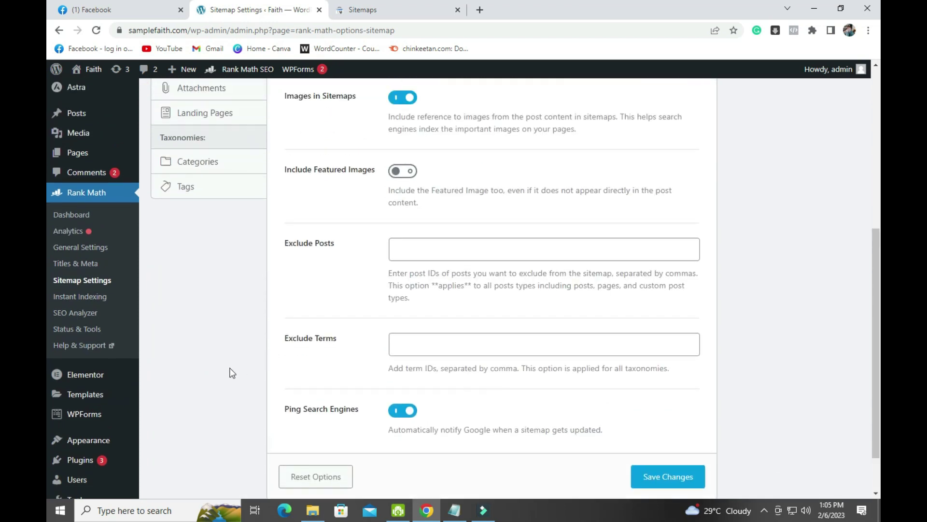
# View the Instant Indexing URL submission field, plus the rollback, beta opt-in and auto-update options in Status & Tools.
pyautogui.click(82, 299)
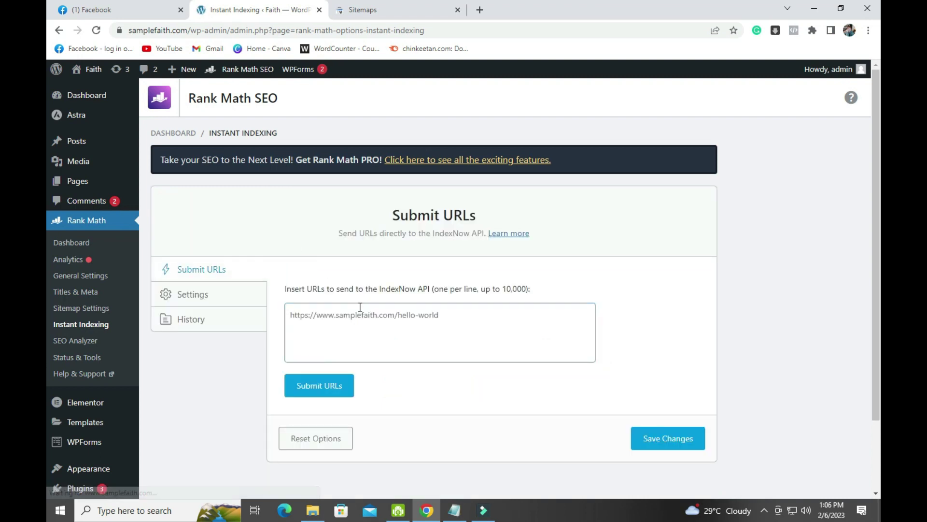
pyautogui.click(292, 315)
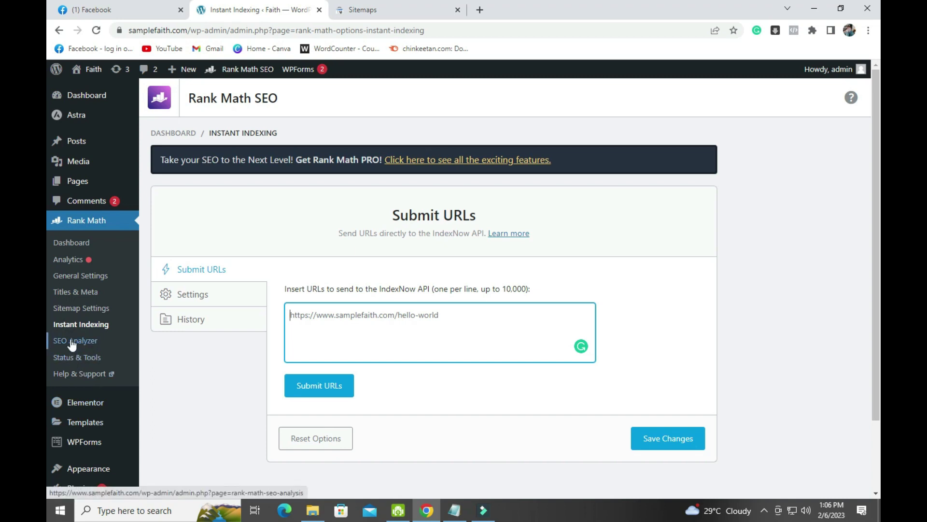
pyautogui.click(70, 359)
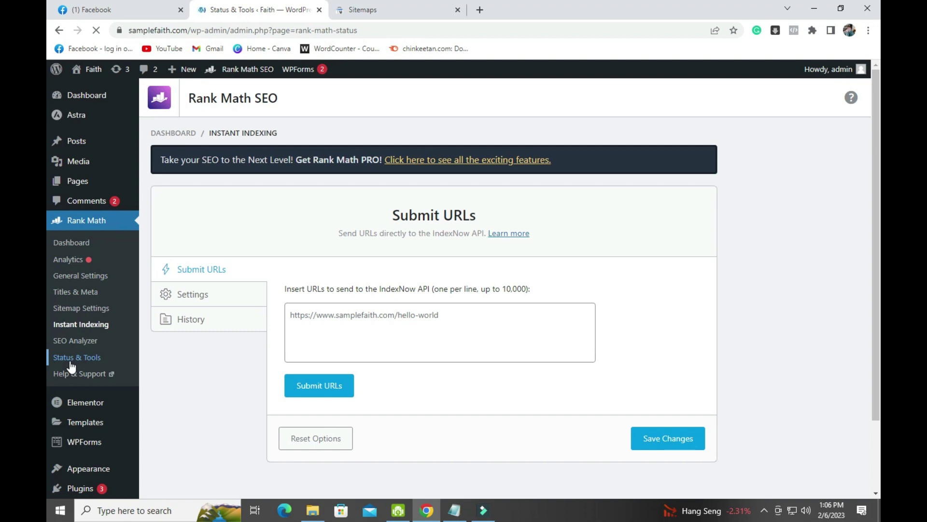
pyautogui.scroll(-8, 359, 395)
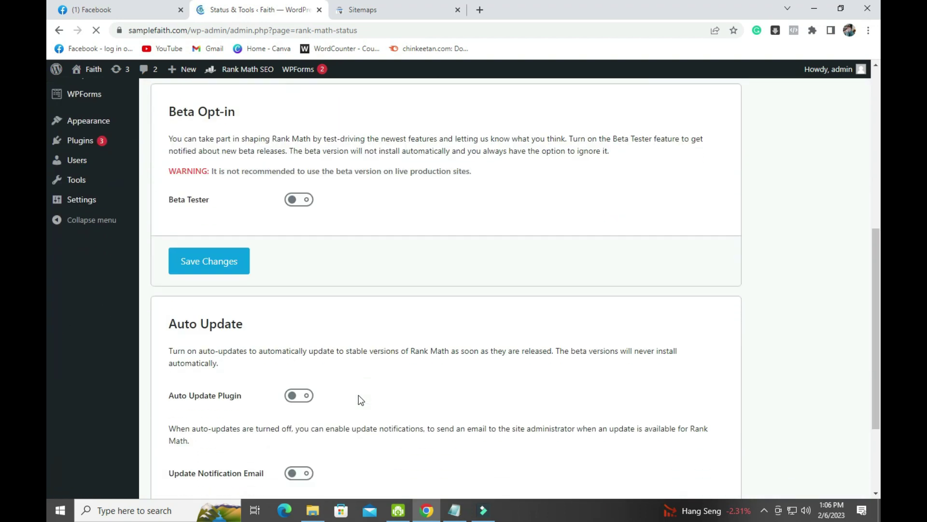
pyautogui.scroll(7, 359, 395)
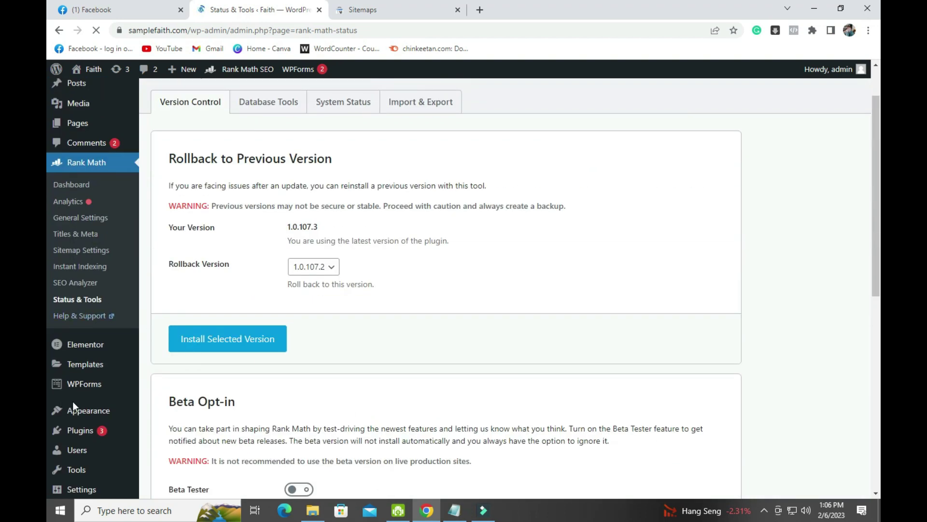
# Open Rank Math's General Settings and review the Links options for category base, attachment redirects and nofollow links.
pyautogui.click(77, 223)
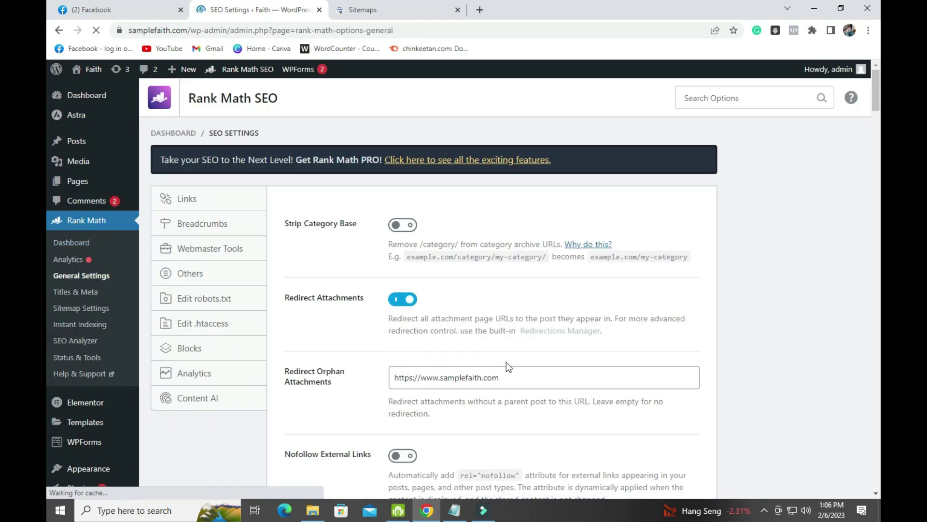
pyautogui.scroll(-3, 710, 350)
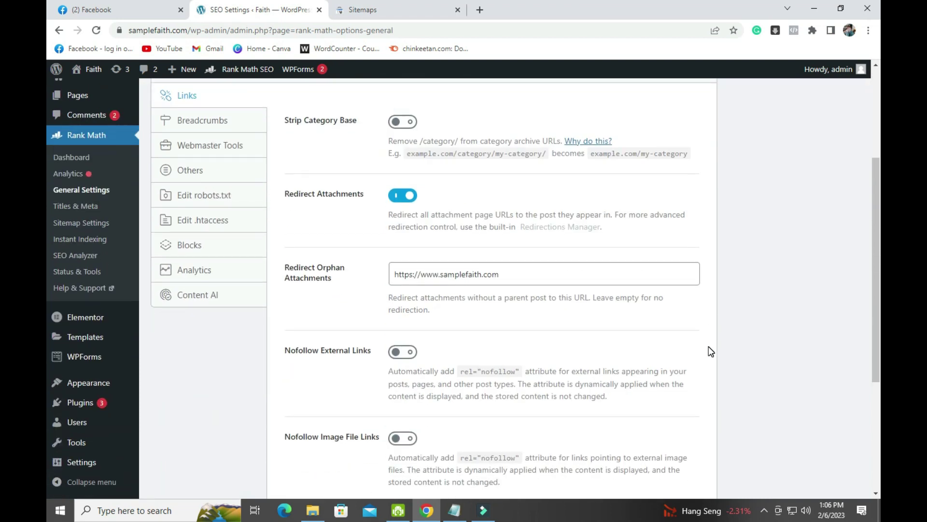
pyautogui.scroll(-1, 710, 351)
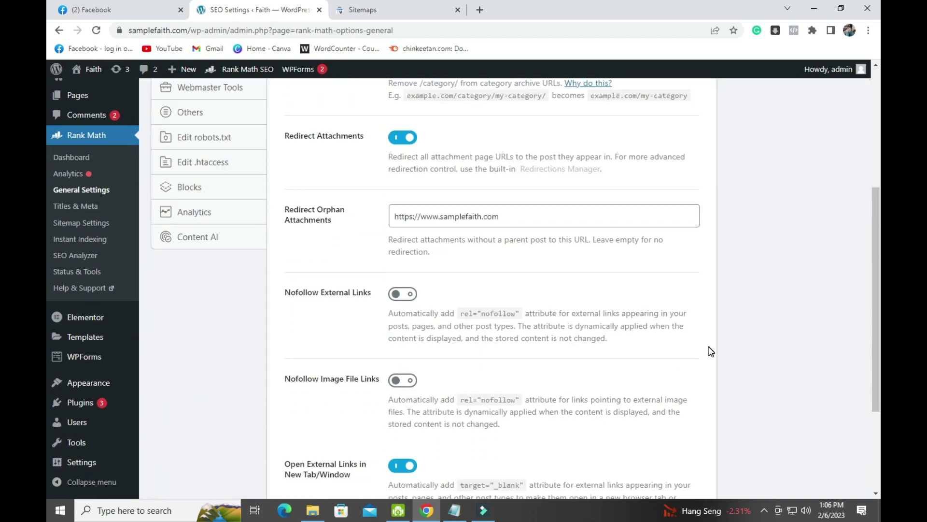
pyautogui.scroll(1, 709, 351)
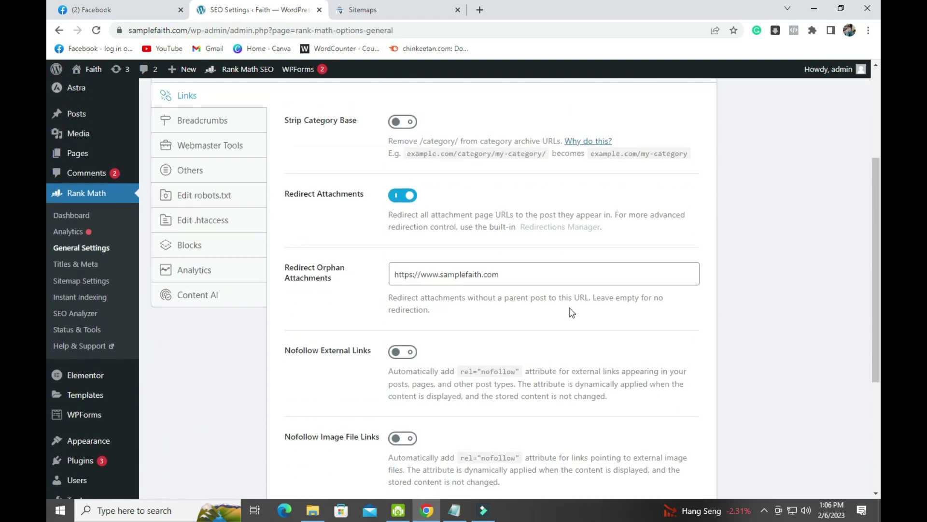
# Open the robots.txt editor and examine its User-agent, Disallow and Sitemap lines.
pyautogui.click(212, 202)
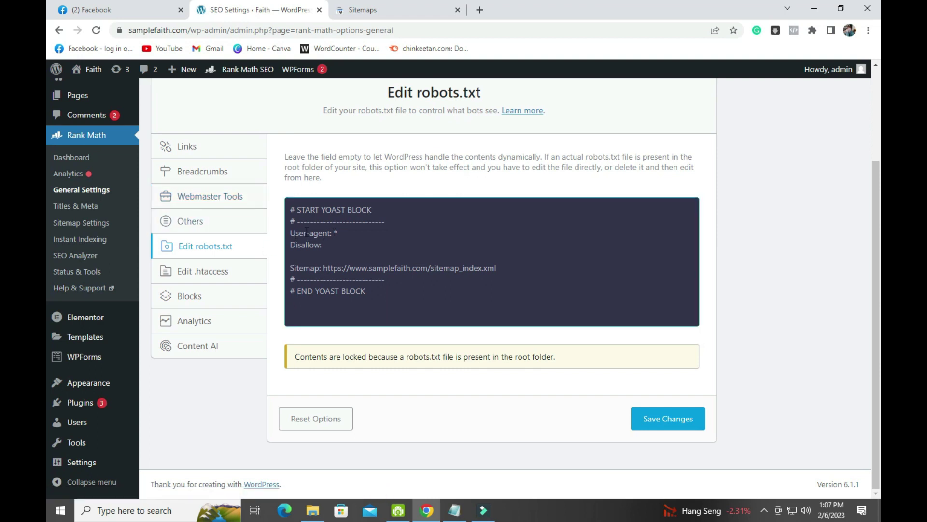
pyautogui.doubleClick(336, 233)
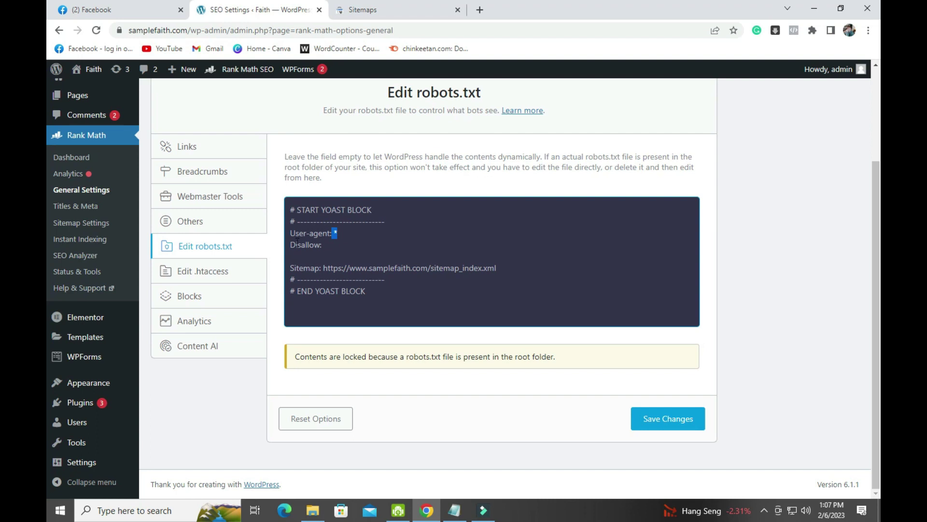
pyautogui.moveTo(290, 245); pyautogui.dragTo(324, 247)
pyautogui.click(337, 242)
pyautogui.moveTo(290, 269); pyautogui.dragTo(513, 278)
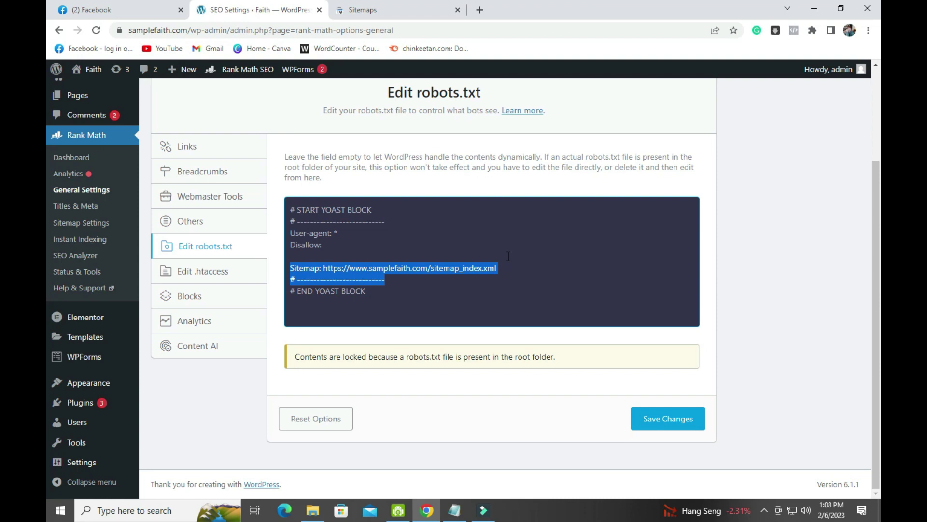
pyautogui.click(364, 256)
pyautogui.click(341, 228)
pyautogui.click(326, 211)
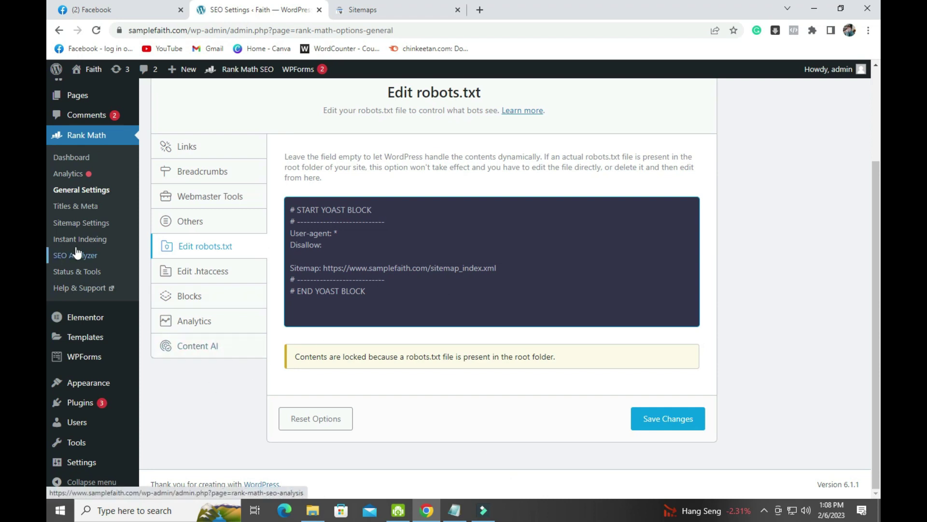
# Open the Rank Math dashboard to view its modules.
pyautogui.scroll(1, 87, 320)
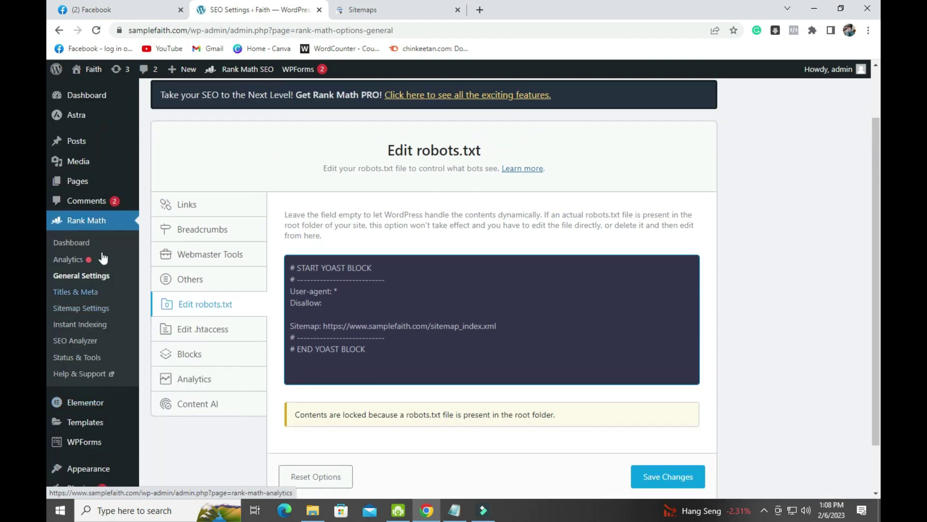
pyautogui.click(84, 246)
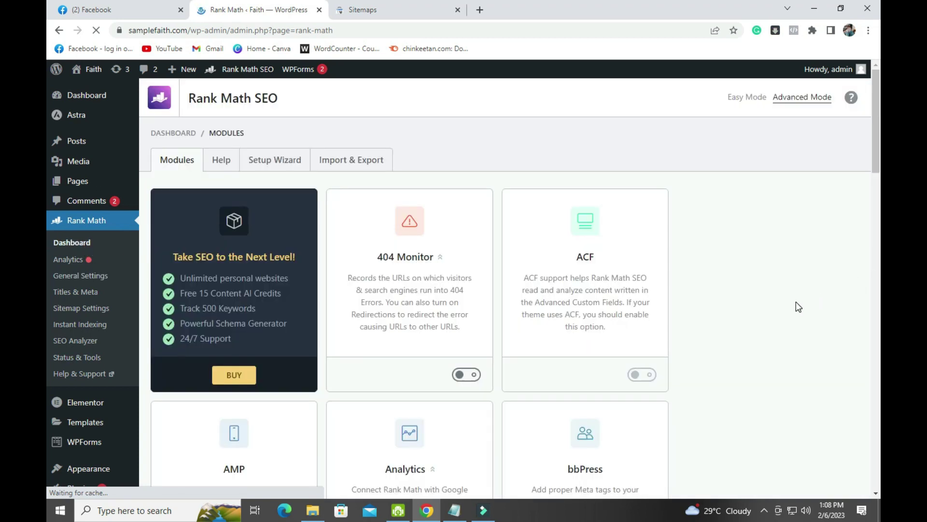
# Examine the Rank Math modules from 404 Monitor and AMP through Schema, Sitemap and WooCommerce, including which ones are enabled.
pyautogui.scroll(-1, 799, 307)
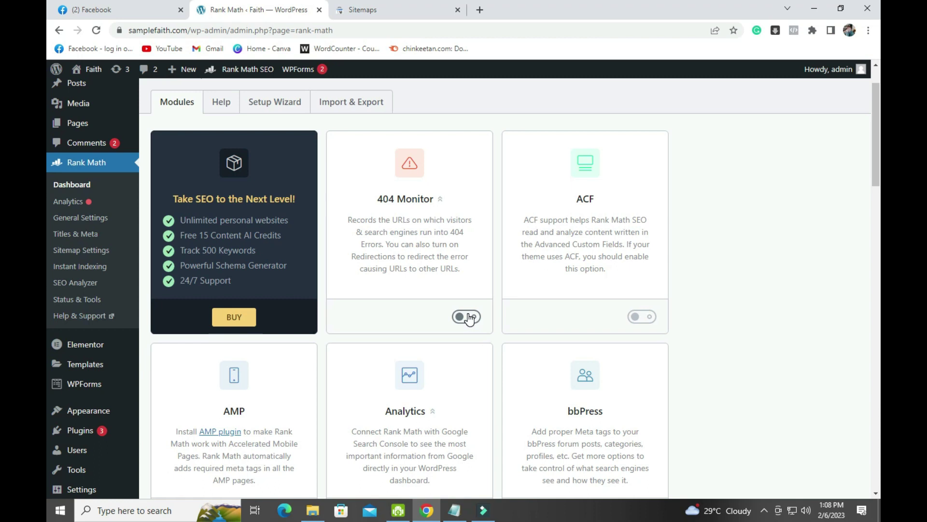
pyautogui.scroll(-3, 687, 332)
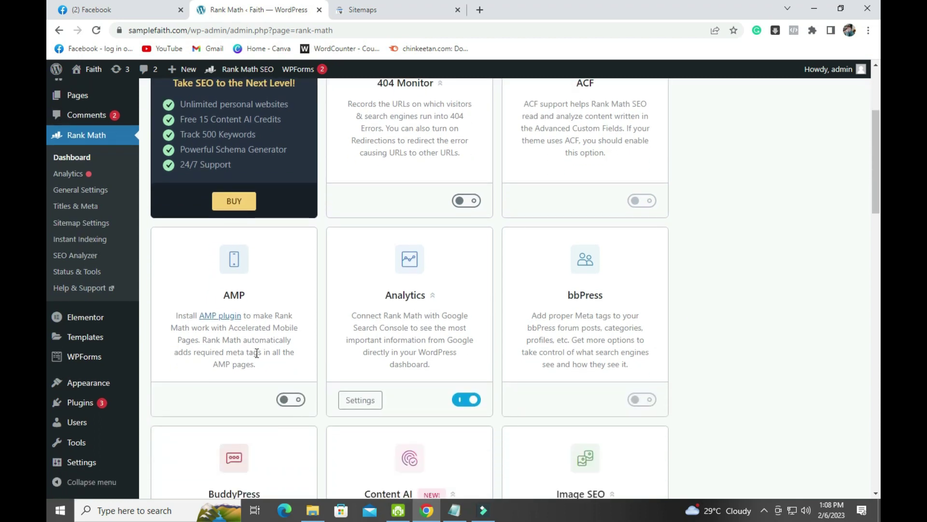
pyautogui.scroll(-1, 253, 351)
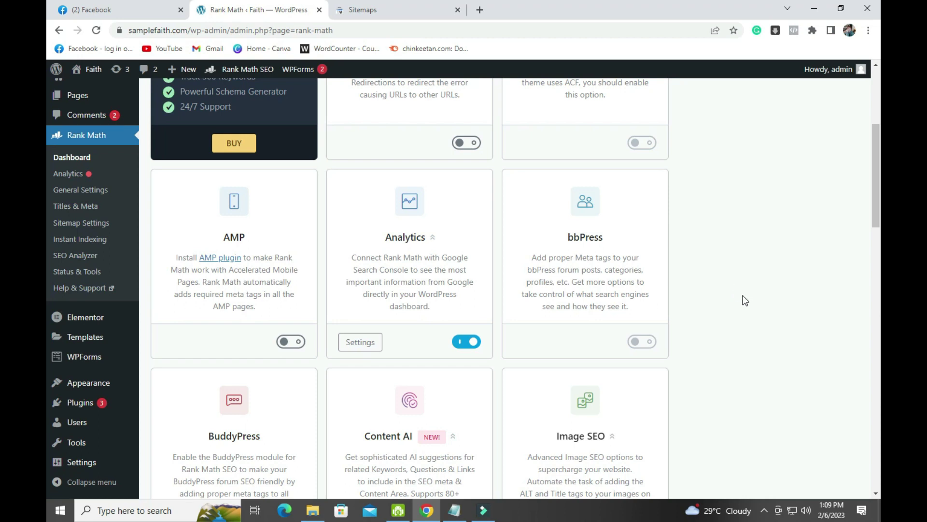
pyautogui.scroll(-3, 739, 309)
pyautogui.scroll(-3, 692, 348)
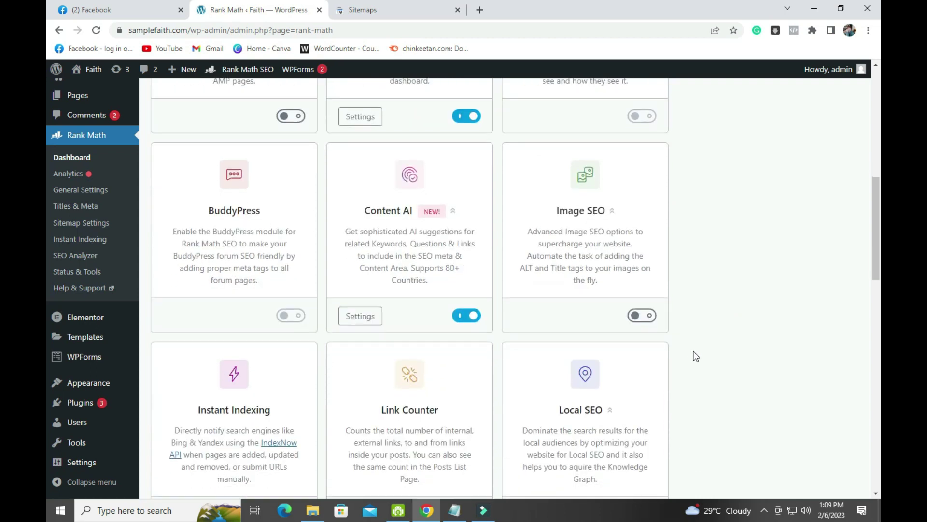
pyautogui.scroll(-10, 696, 356)
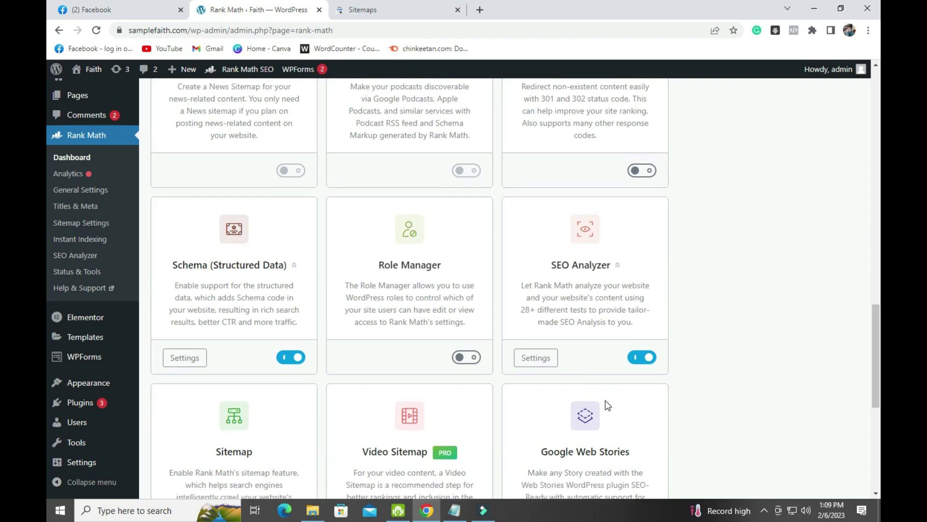
pyautogui.scroll(-5, 605, 400)
pyautogui.scroll(-3, 629, 396)
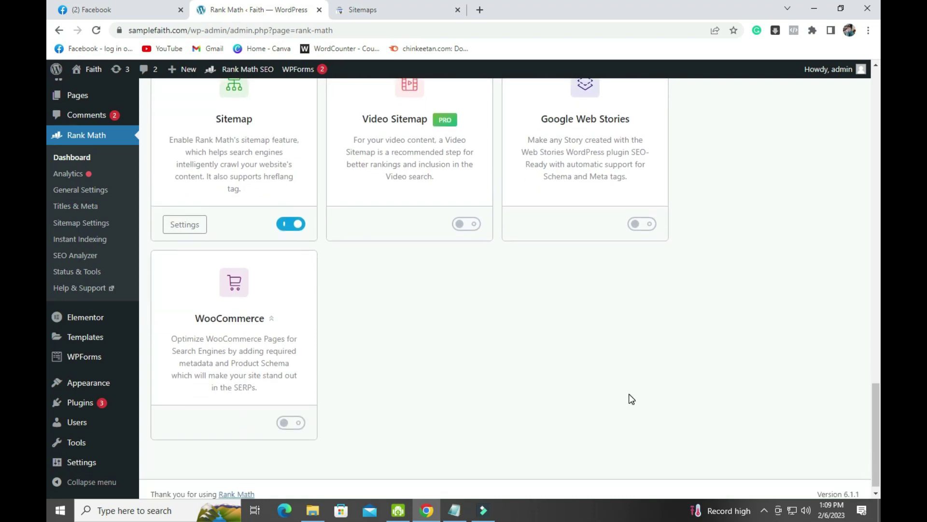
pyautogui.moveTo(303, 427)
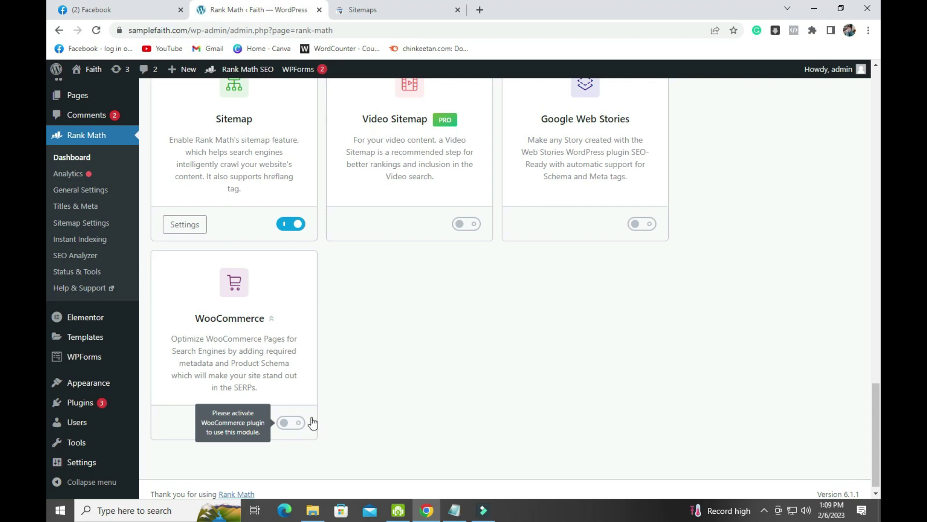
pyautogui.scroll(9, 857, 249)
pyautogui.scroll(10, 857, 249)
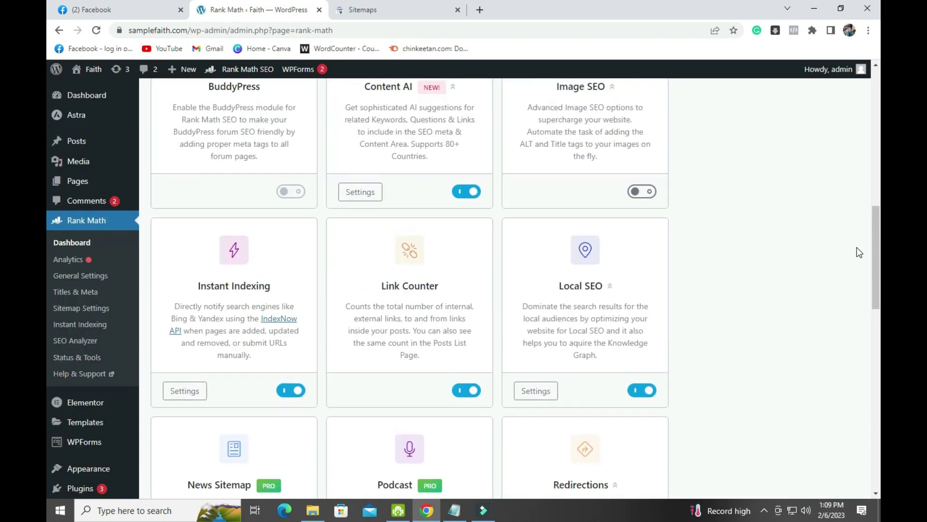
pyautogui.scroll(6, 857, 248)
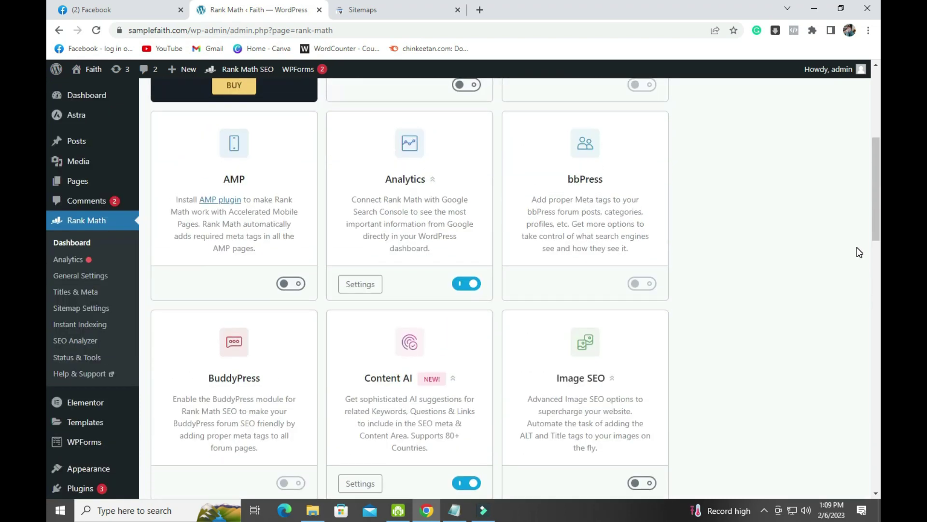
pyautogui.scroll(2, 859, 252)
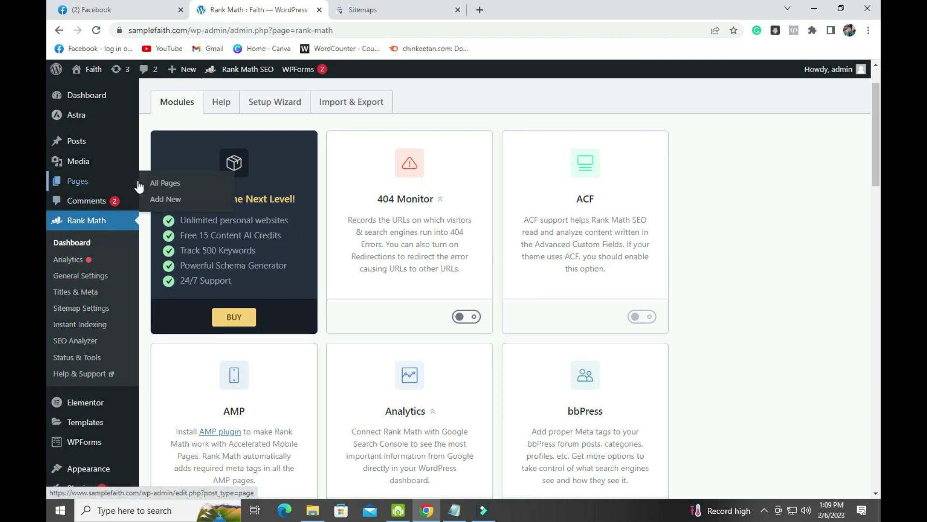
# Open the Home page from the list of all pages in the WordPress editor and dismiss the autosave notice.
pyautogui.click(160, 186)
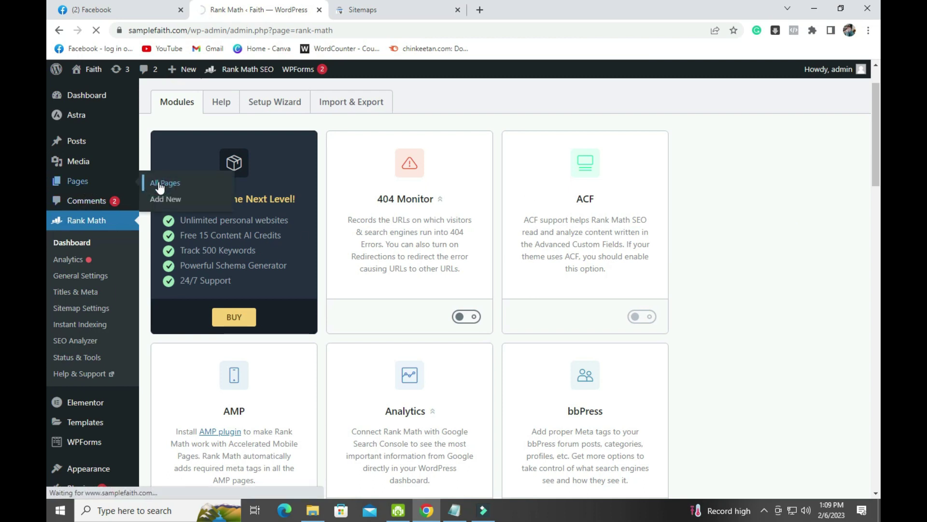
pyautogui.scroll(-5, 251, 288)
pyautogui.moveTo(186, 256)
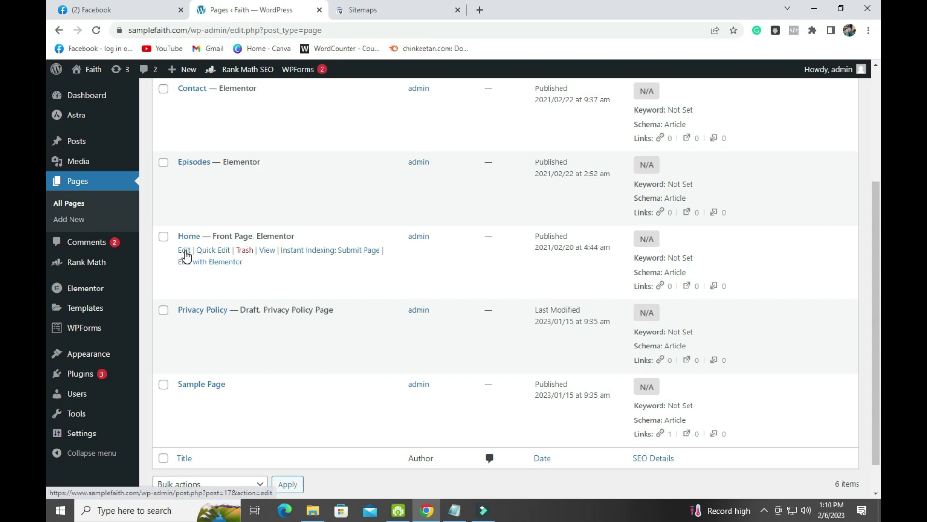
pyautogui.click(186, 253)
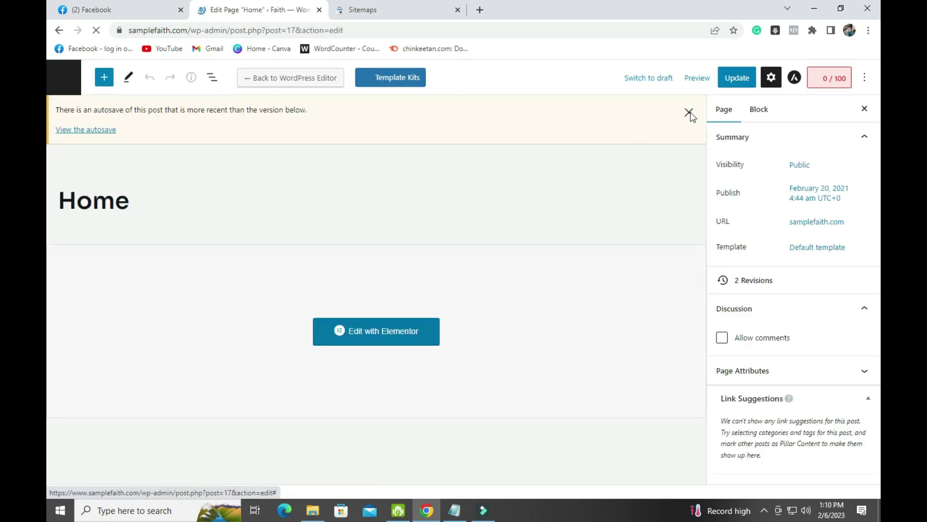
pyautogui.click(690, 114)
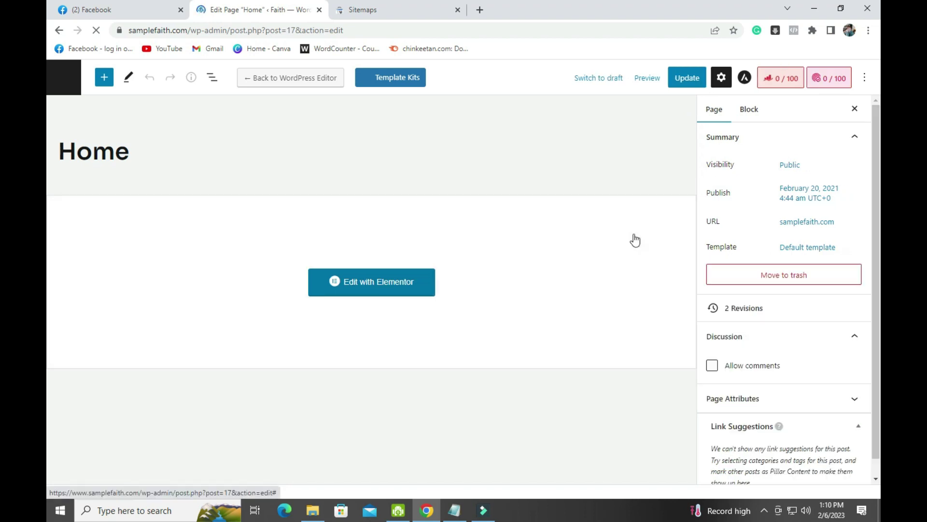
# Show the Rank Math SEO settings for the Home page and inspect the page title, snippet preview and Focus Keyword field.
pyautogui.click(771, 85)
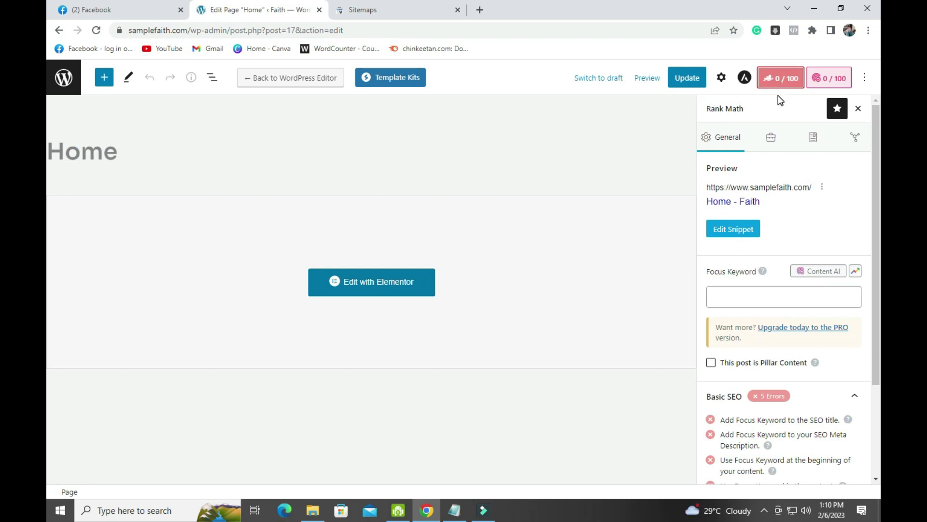
pyautogui.click(58, 154)
pyautogui.hotkey('shift', 'End')
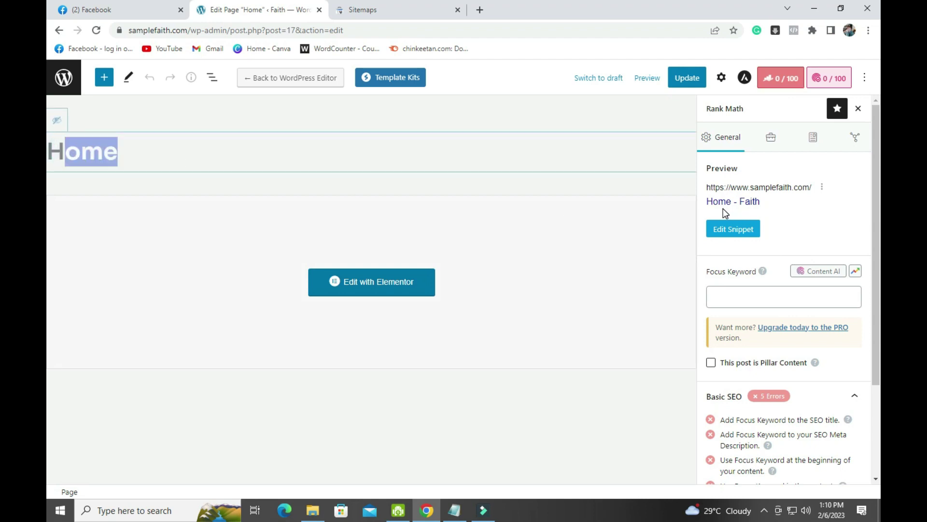
pyautogui.click(720, 296)
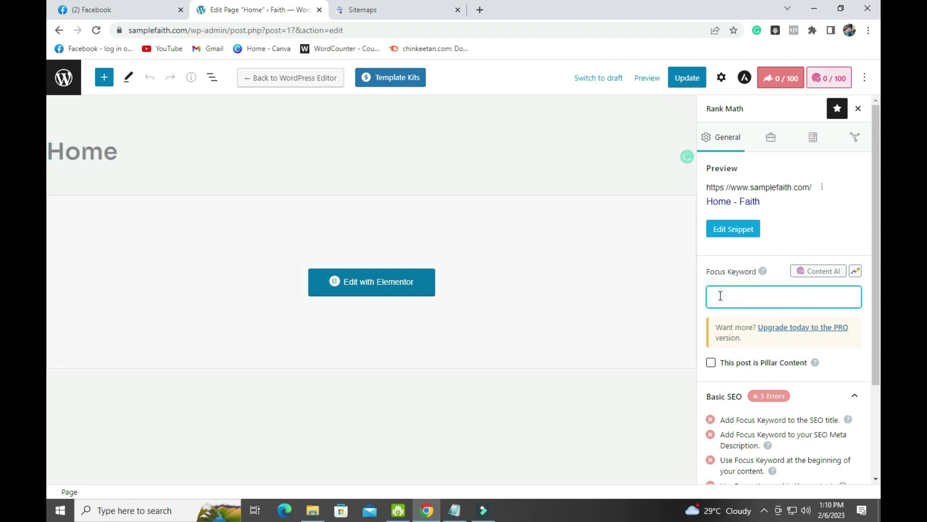
# Replace the page title "Home" with "digital".
pyautogui.click(134, 147)
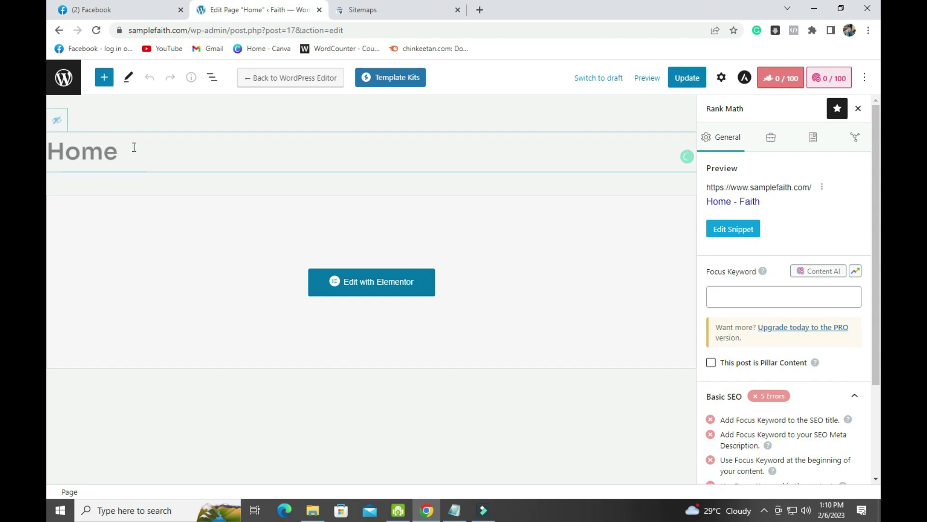
pyautogui.press('BackSpace')
pyautogui.press('BackSpace')
pyautogui.press('BackSpace')
pyautogui.press('BackSpace')
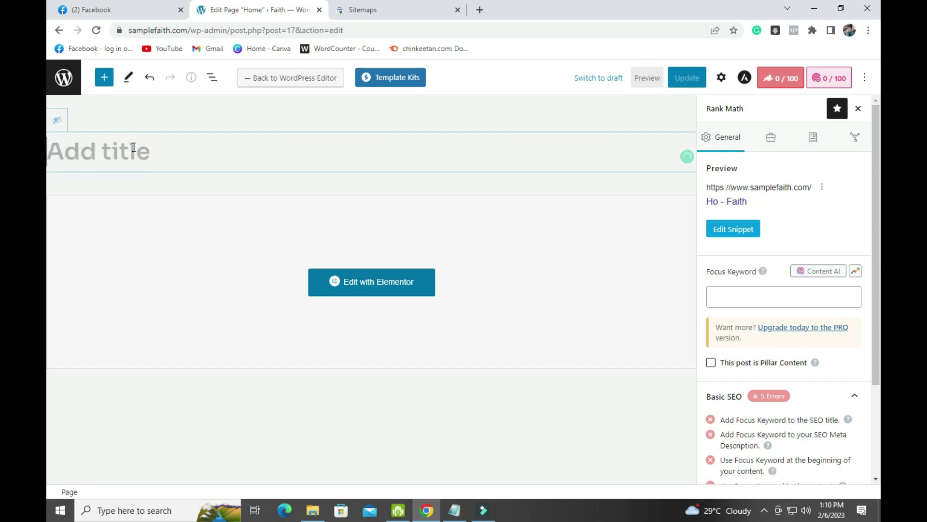
pyautogui.write('dig')
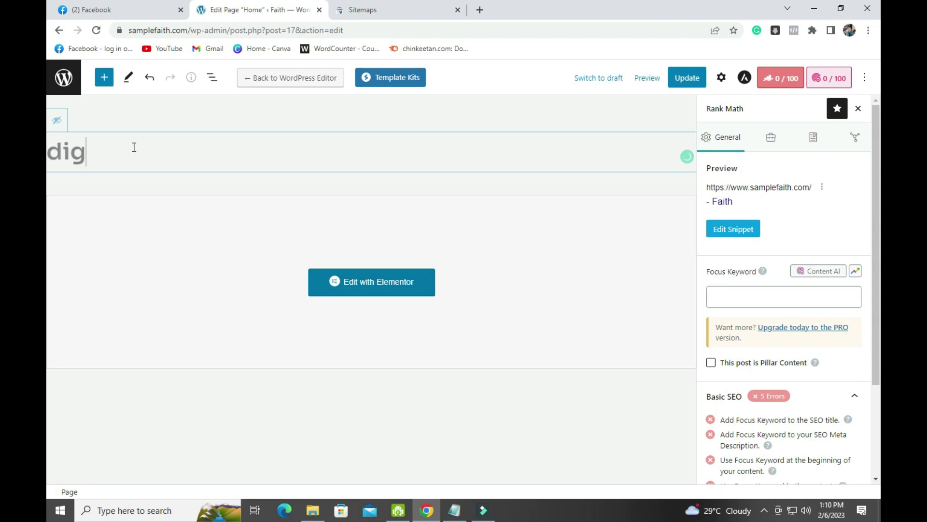
pyautogui.write('ital')
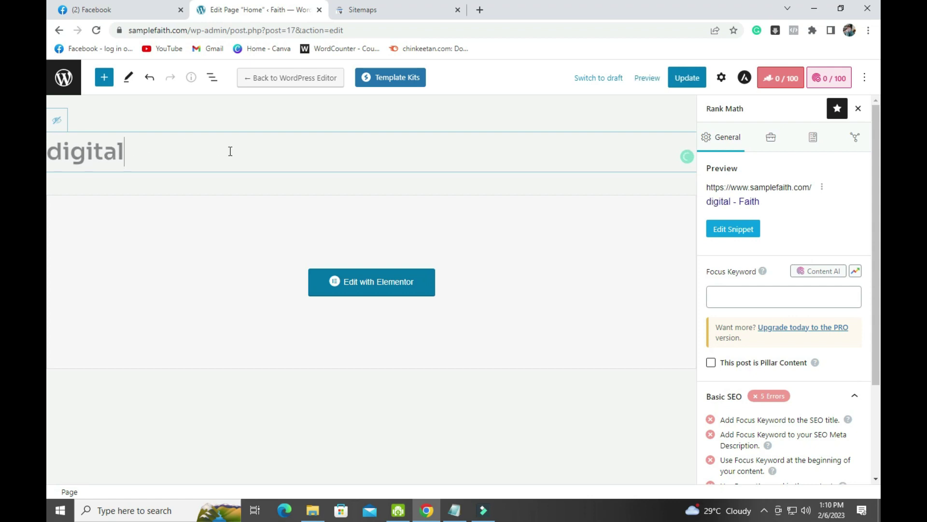
# Add "digital" as the page's focus keyword and review the Basic SEO checks.
pyautogui.click(735, 300)
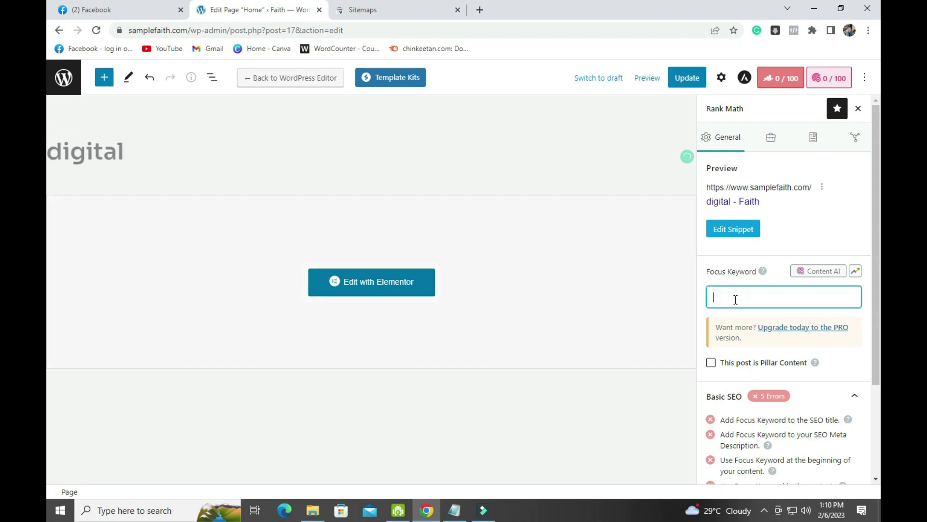
pyautogui.write('digital')
pyautogui.press('Return')
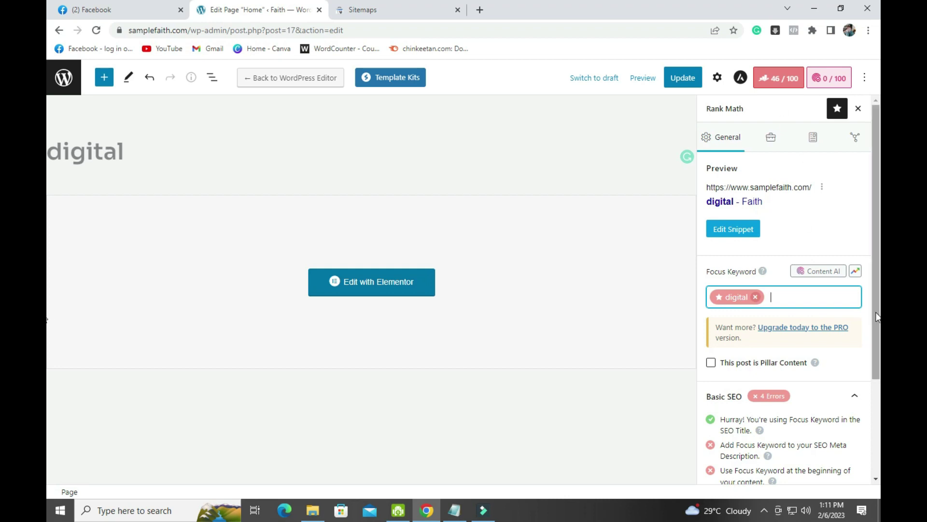
pyautogui.scroll(-2, 871, 332)
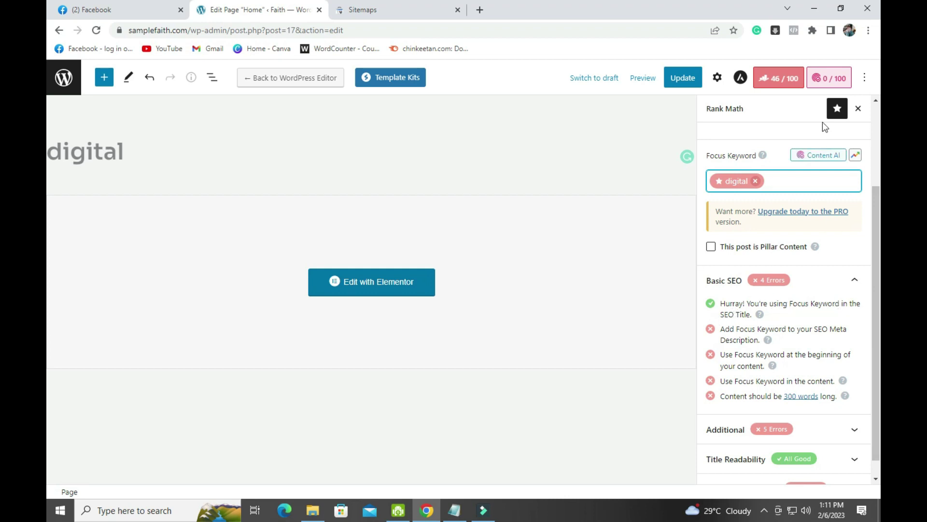
pyautogui.moveTo(874, 297); pyautogui.dragTo(866, 356)
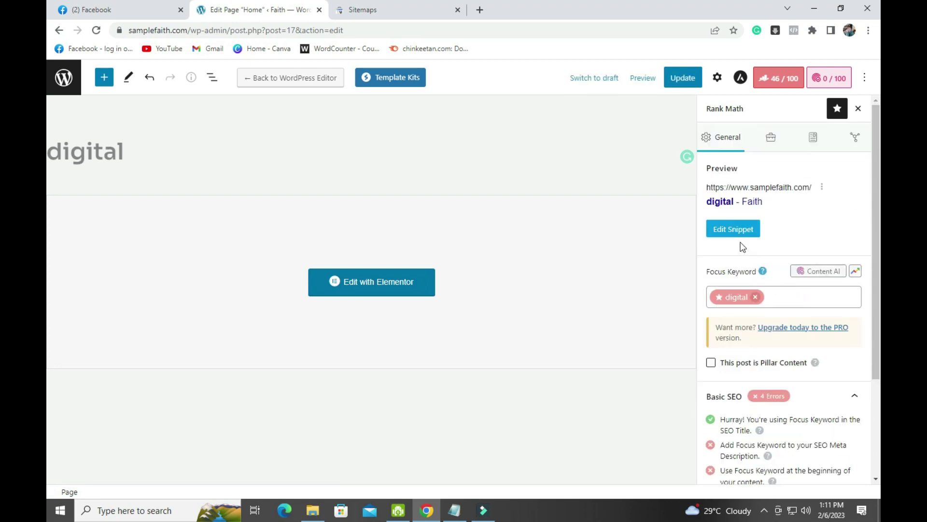
# Set the page's snippet description to "digital" and close the snippet editor.
pyautogui.click(732, 229)
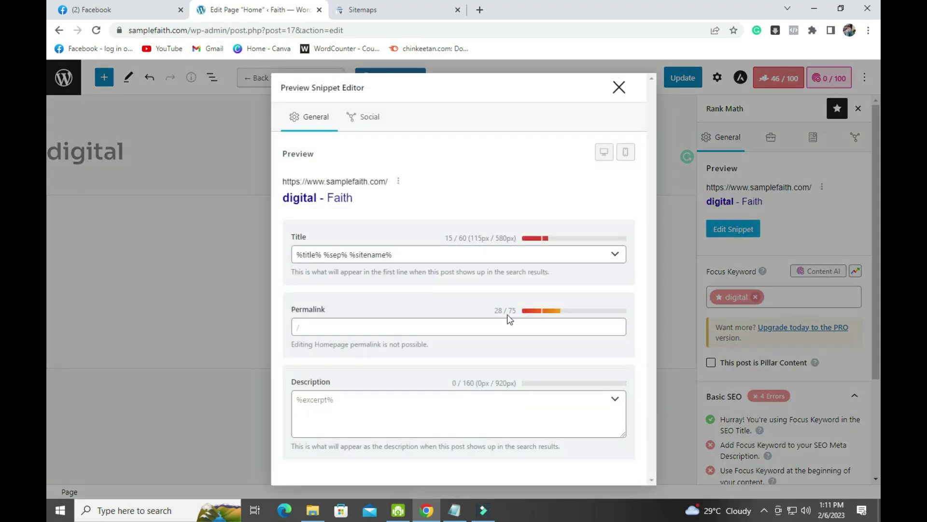
pyautogui.click(299, 401)
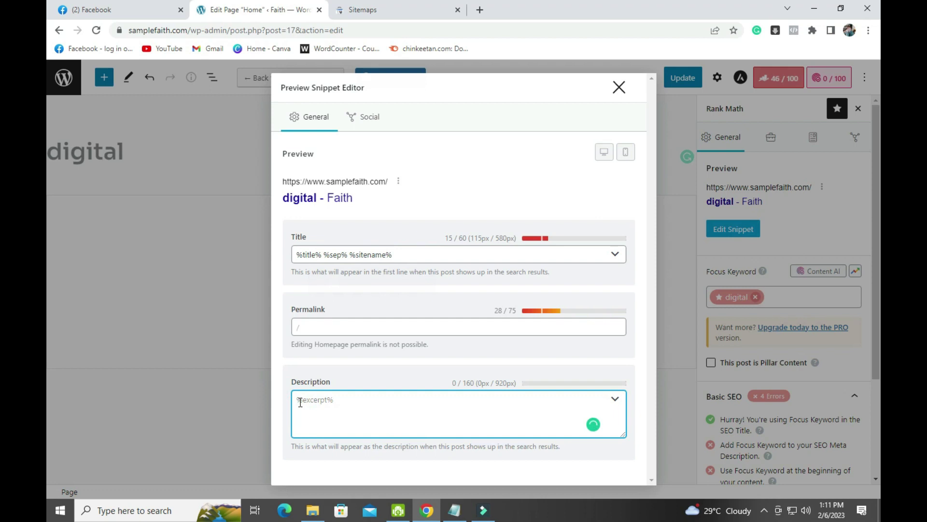
pyautogui.write('digital')
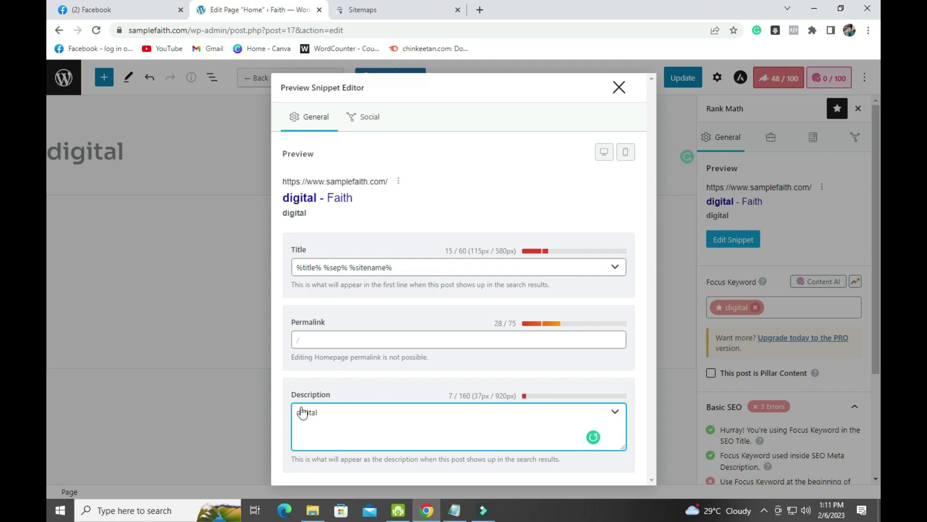
pyautogui.click(623, 91)
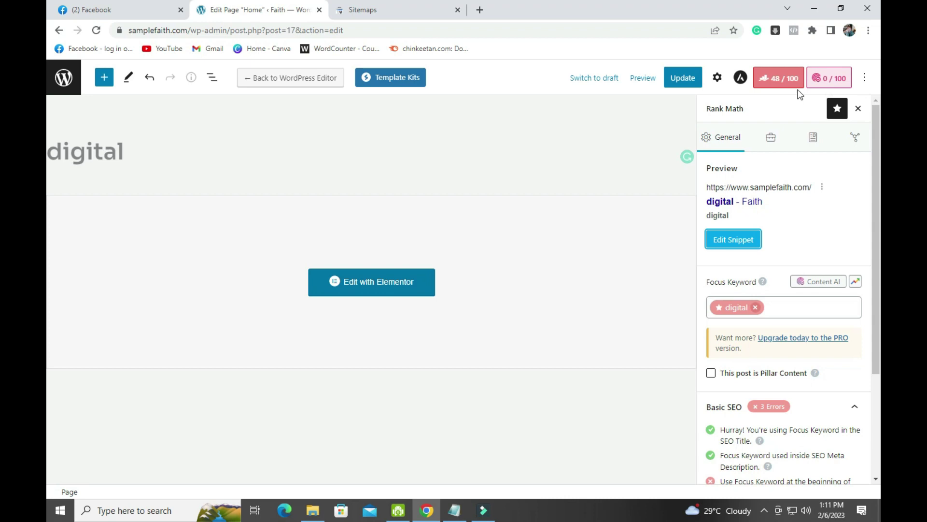
# Review the Basic SEO checks and expand the Additional checks to read the subheading and image alt text recommendations.
pyautogui.scroll(-3, 760, 428)
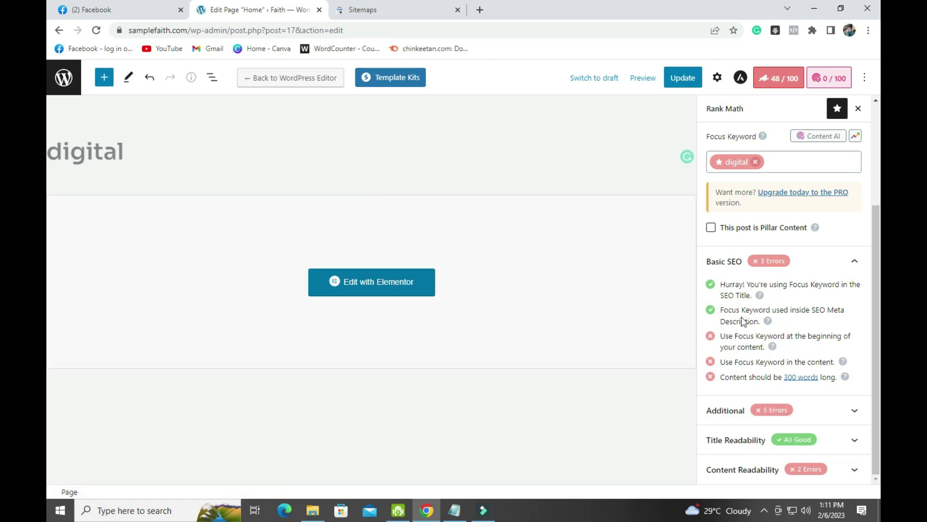
pyautogui.scroll(3, 744, 318)
pyautogui.scroll(-3, 751, 390)
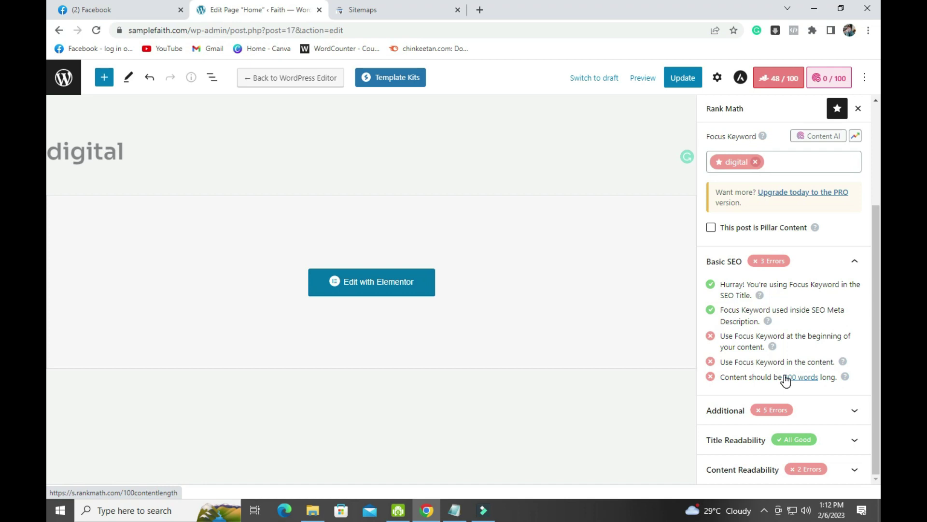
pyautogui.click(851, 414)
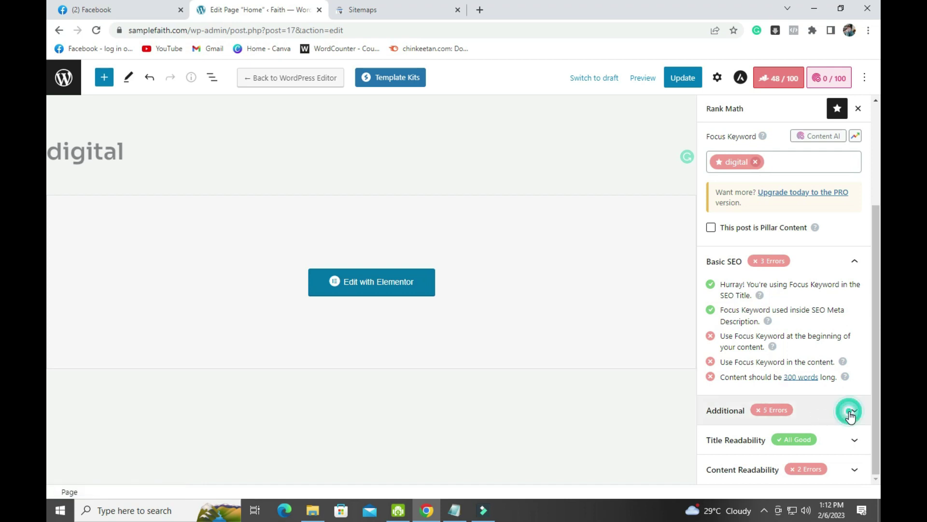
pyautogui.scroll(-3, 857, 396)
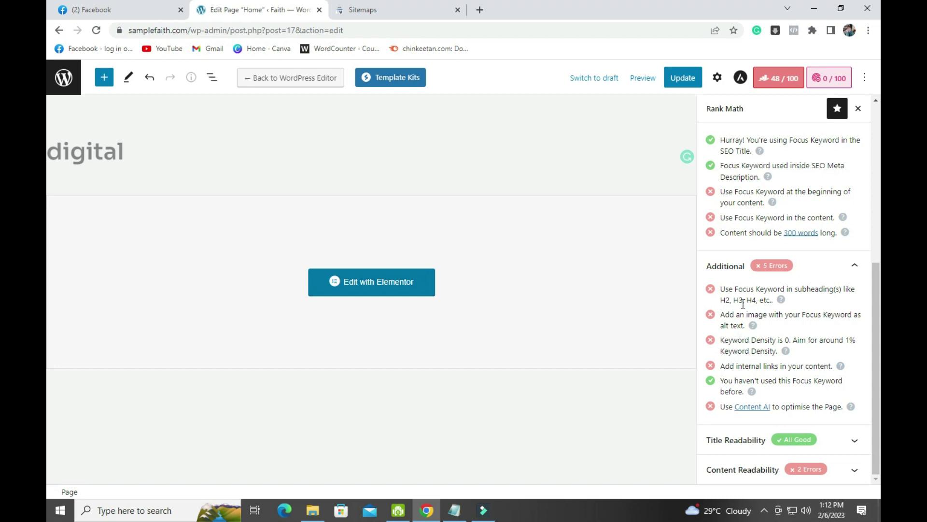
pyautogui.moveTo(722, 301); pyautogui.dragTo(767, 303)
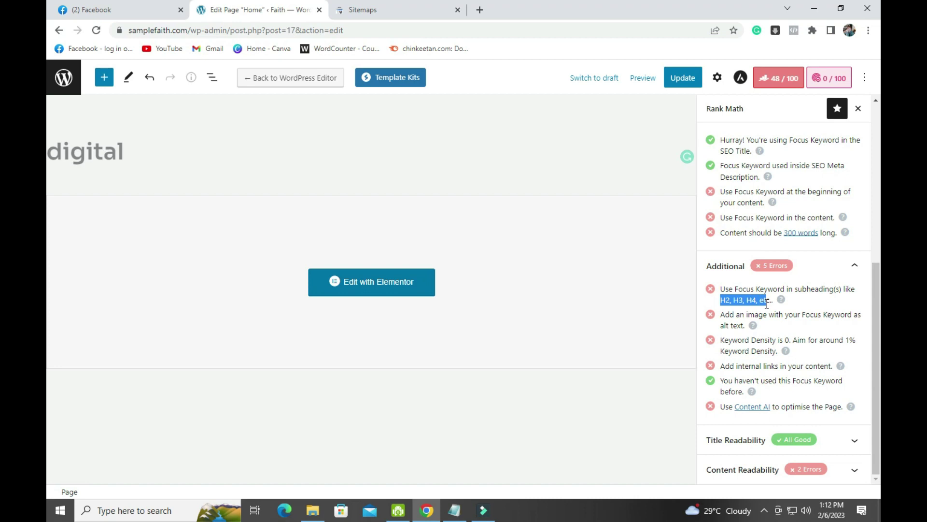
pyautogui.moveTo(725, 314); pyautogui.dragTo(755, 332)
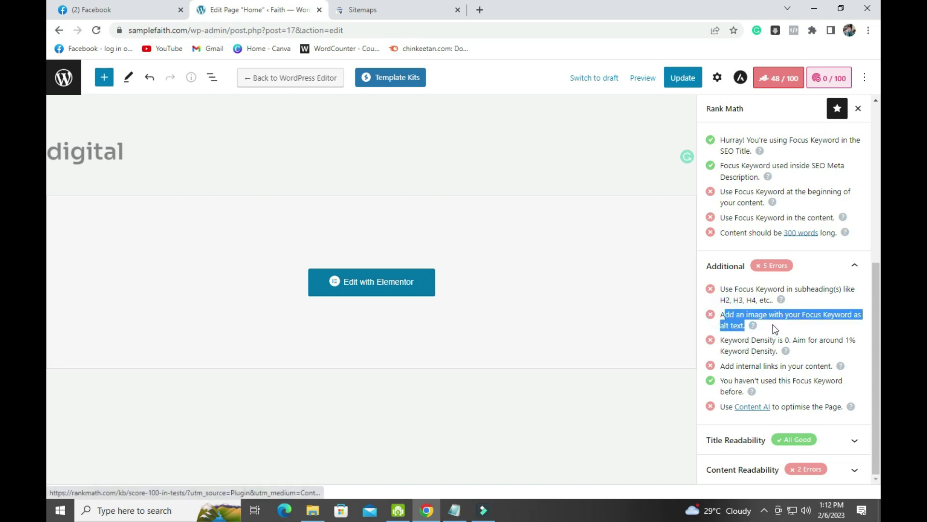
# Read the image alt text and internal link checks under Additional, and expand Content Readability to review its recommendations.
pyautogui.click(771, 324)
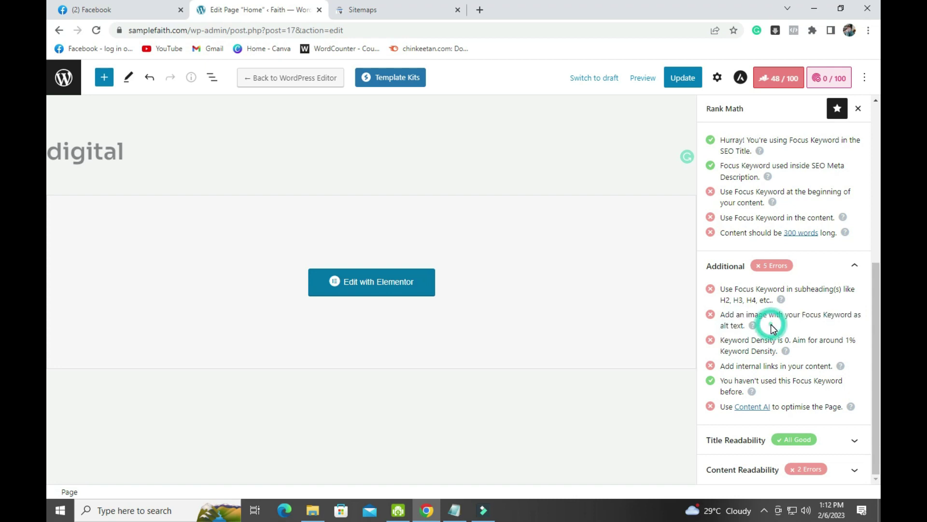
pyautogui.moveTo(722, 325); pyautogui.dragTo(745, 326)
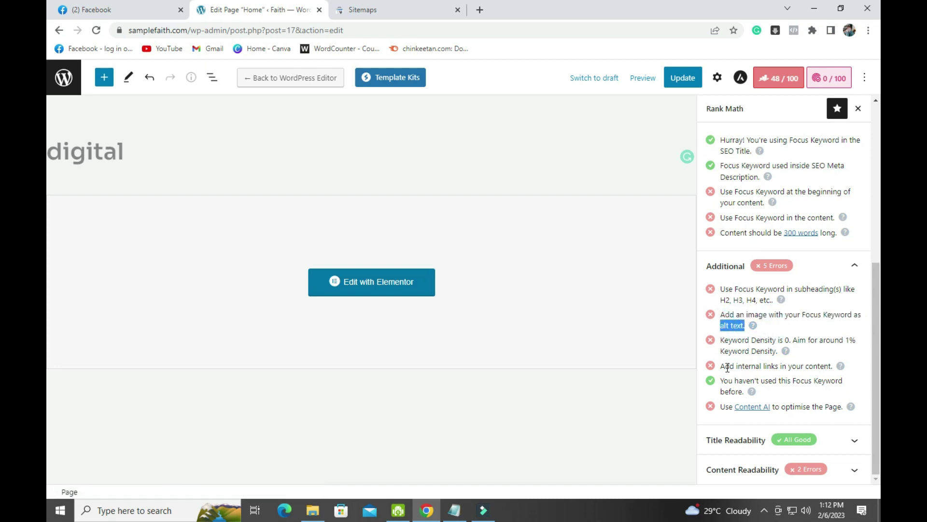
pyautogui.moveTo(720, 366); pyautogui.dragTo(821, 366)
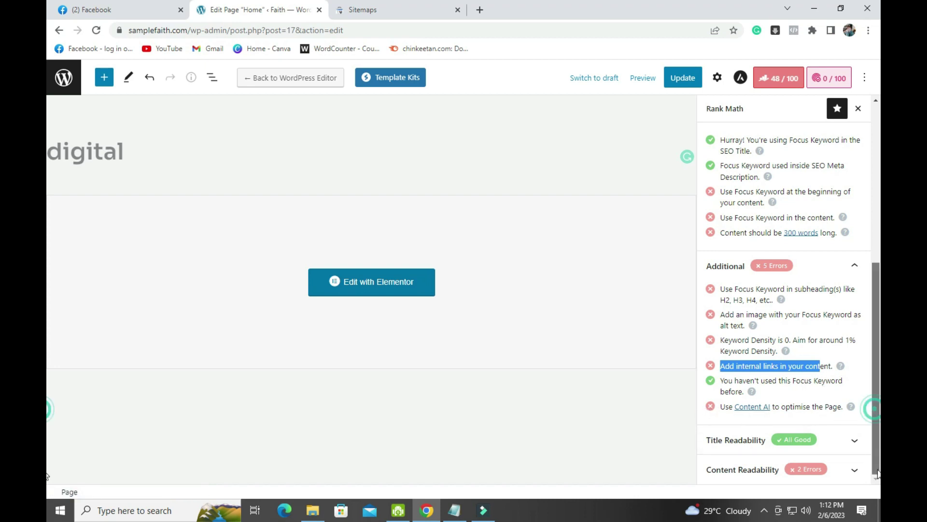
pyautogui.click(850, 470)
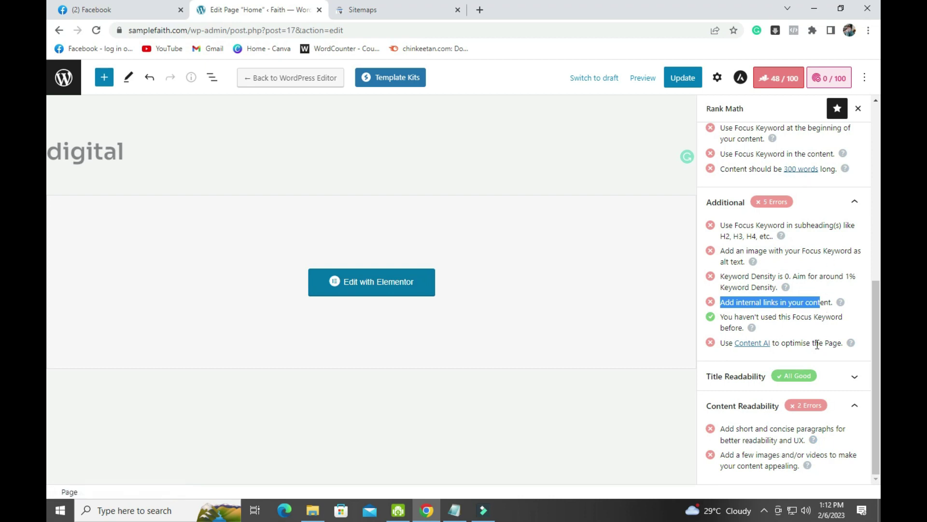
pyautogui.moveTo(748, 440); pyautogui.dragTo(821, 453)
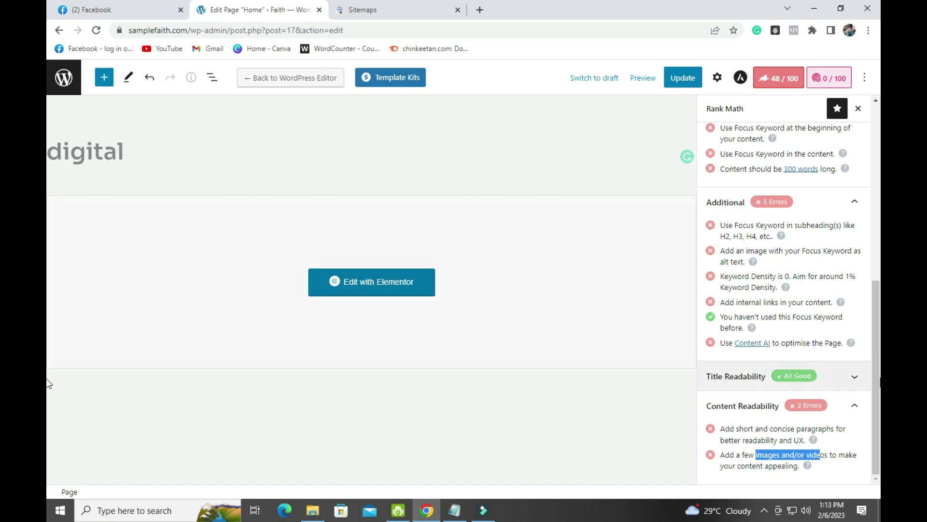
# Open Rank Math's Advanced settings for the page and examine the robots meta, Canonical URL and Breadcrumb Title fields.
pyautogui.moveTo(876, 378); pyautogui.dragTo(877, 184)
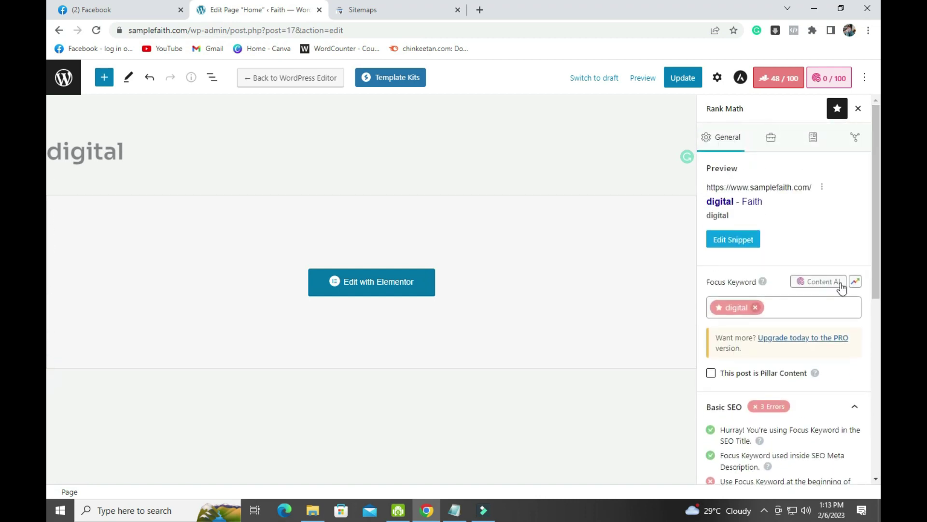
pyautogui.click(772, 140)
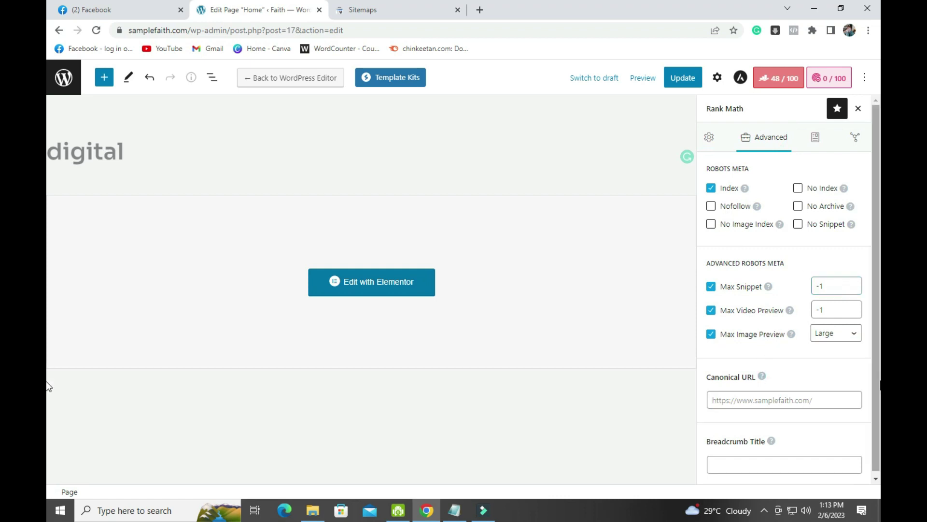
pyautogui.scroll(-1, 873, 401)
pyautogui.click(780, 463)
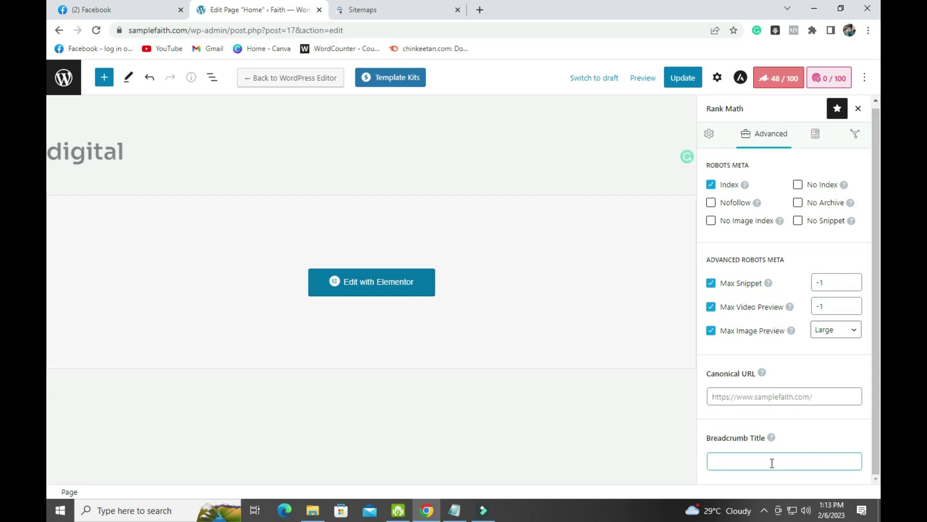
pyautogui.click(724, 400)
pyautogui.click(723, 394)
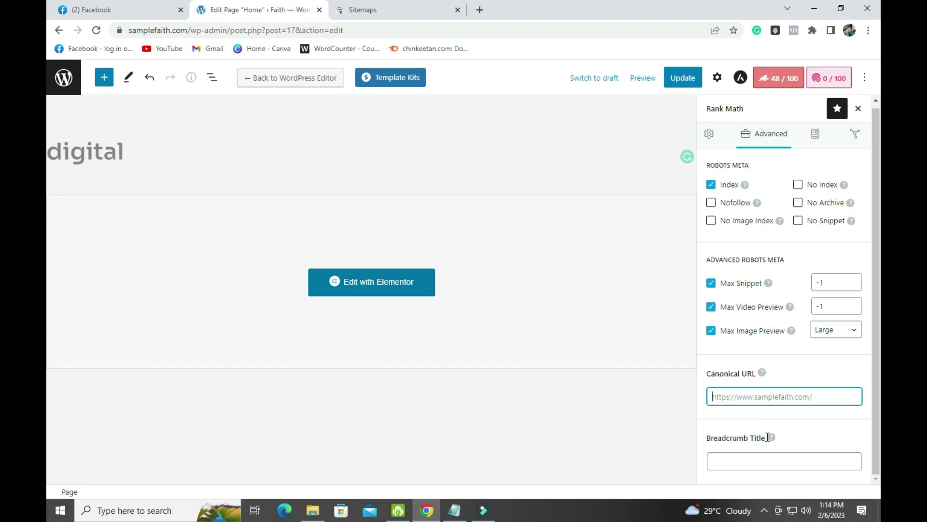
pyautogui.click(768, 463)
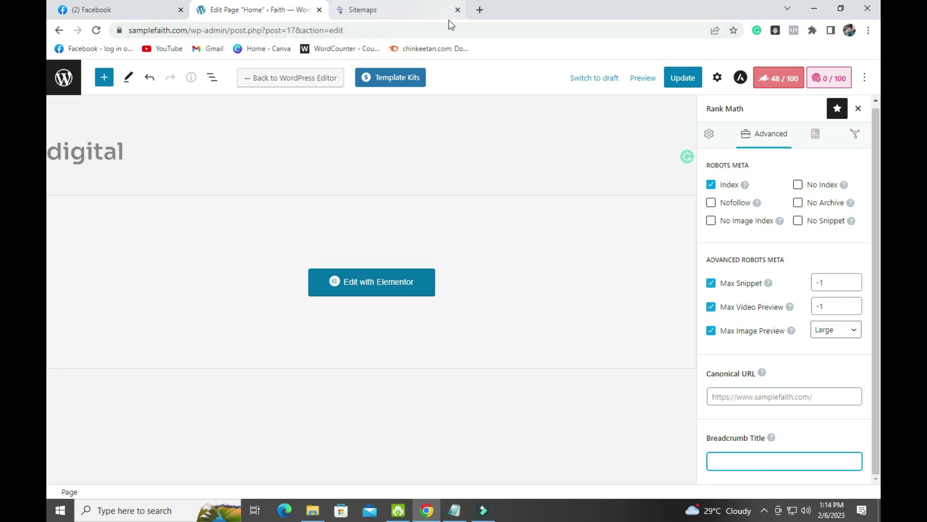
# Open samplefaith.com in a new browser tab and examine the area around the site's navigation menu.
pyautogui.click(478, 10)
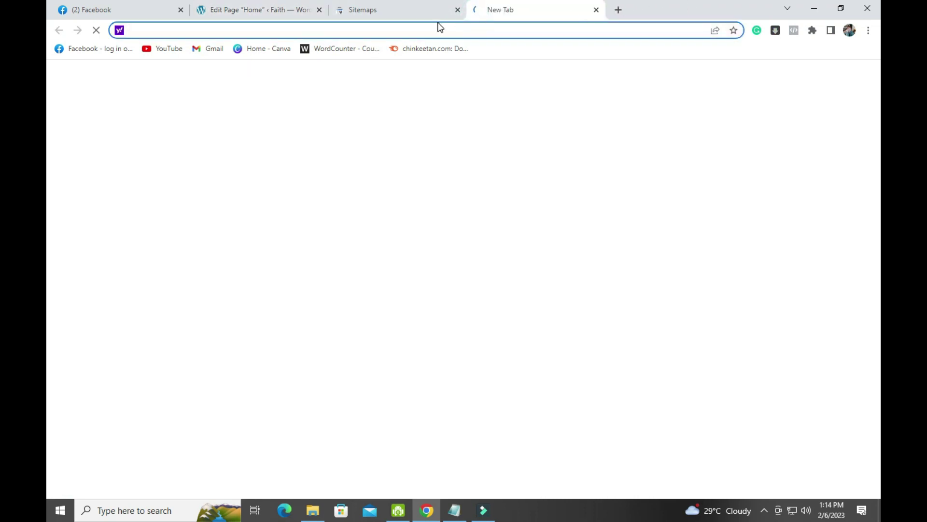
pyautogui.write('samplefaith.com')
pyautogui.press('Return')
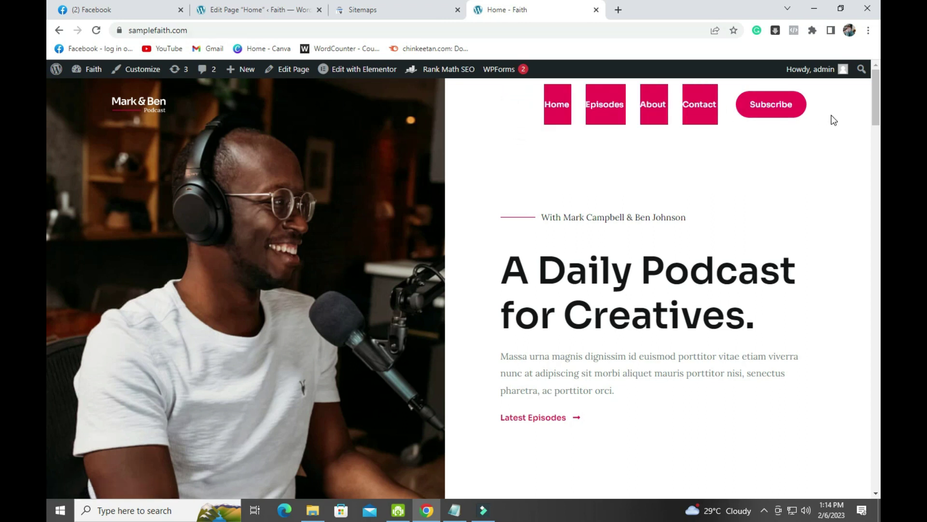
pyautogui.moveTo(532, 149); pyautogui.dragTo(788, 159)
pyautogui.click(789, 159)
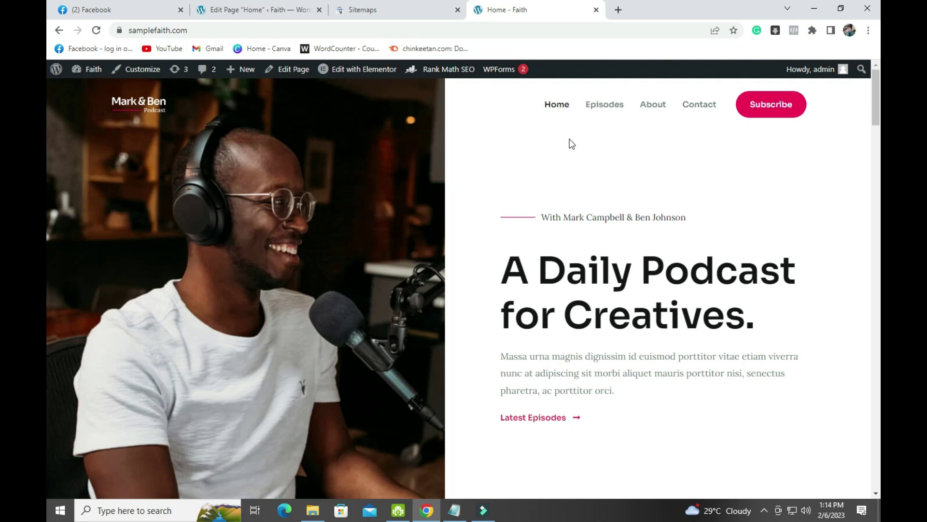
# Search Google Images for "website breadcrumbs" in a new browser tab and open VWO's Best Buy breadcrumb example.
pyautogui.click(617, 9)
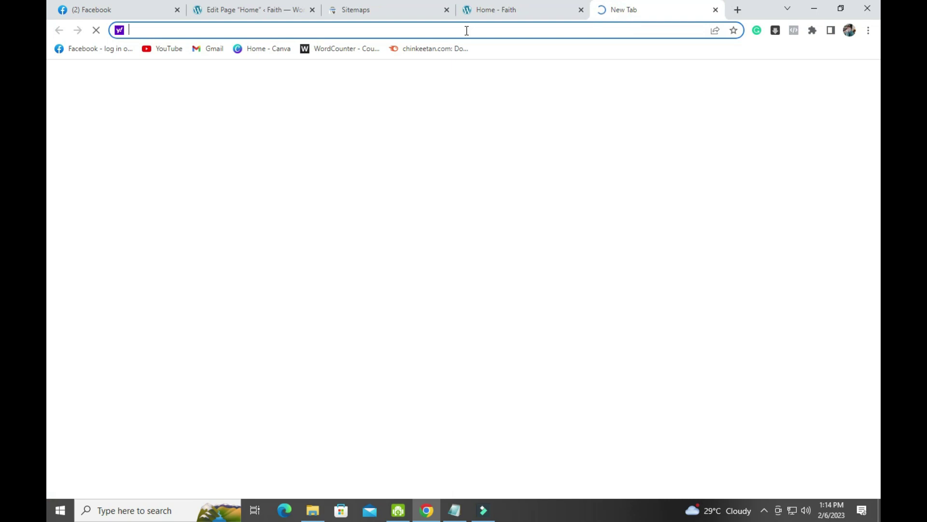
pyautogui.write('google.com')
pyautogui.press('Return')
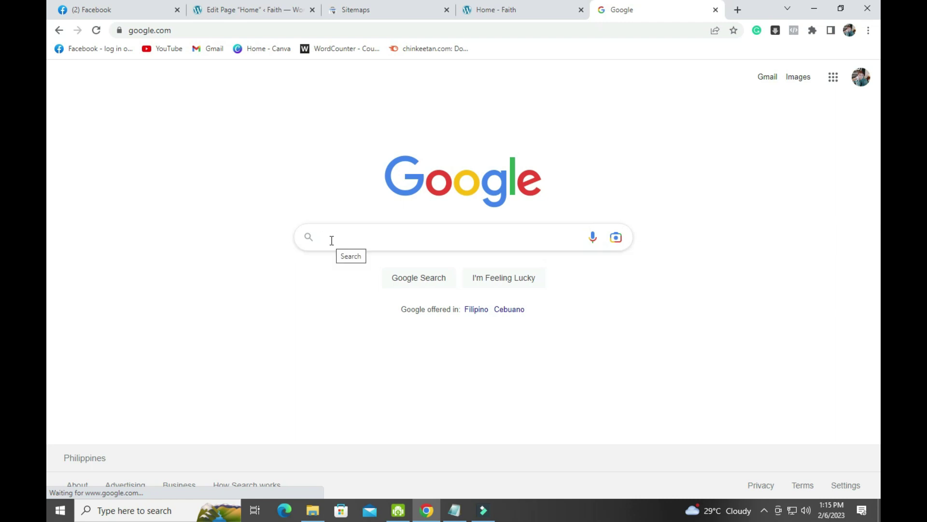
pyautogui.write('webs')
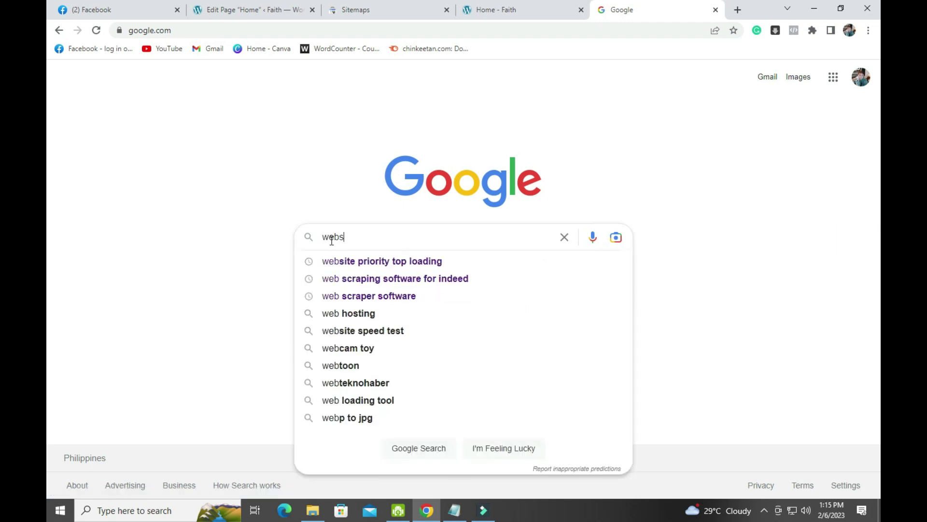
pyautogui.write('ite  bre')
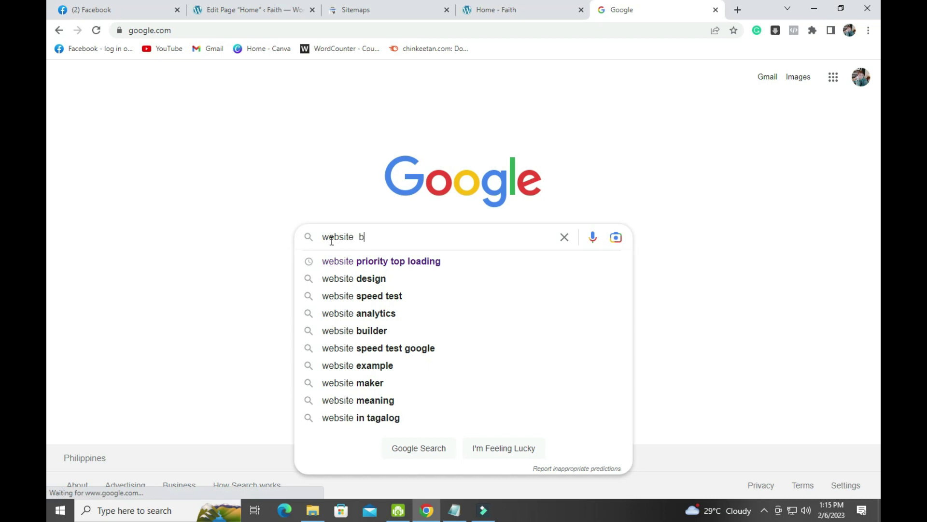
pyautogui.click(368, 261)
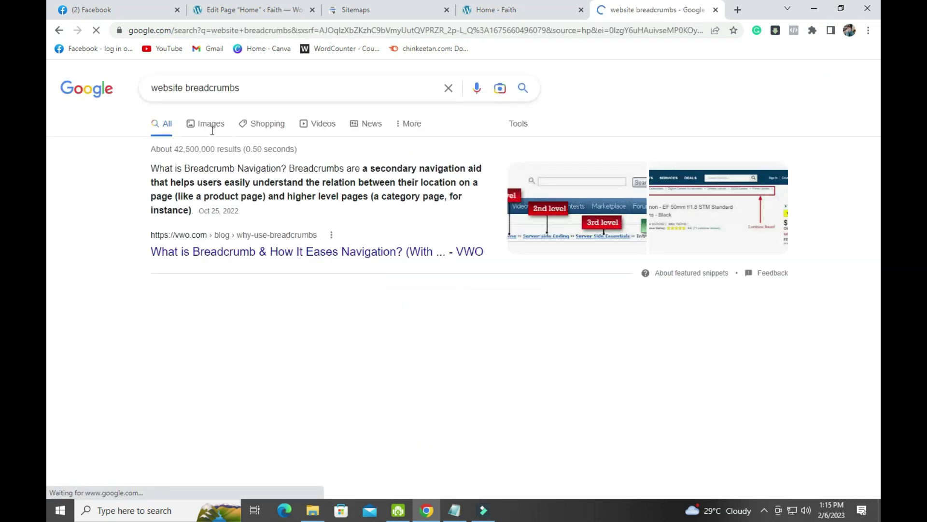
pyautogui.click(207, 127)
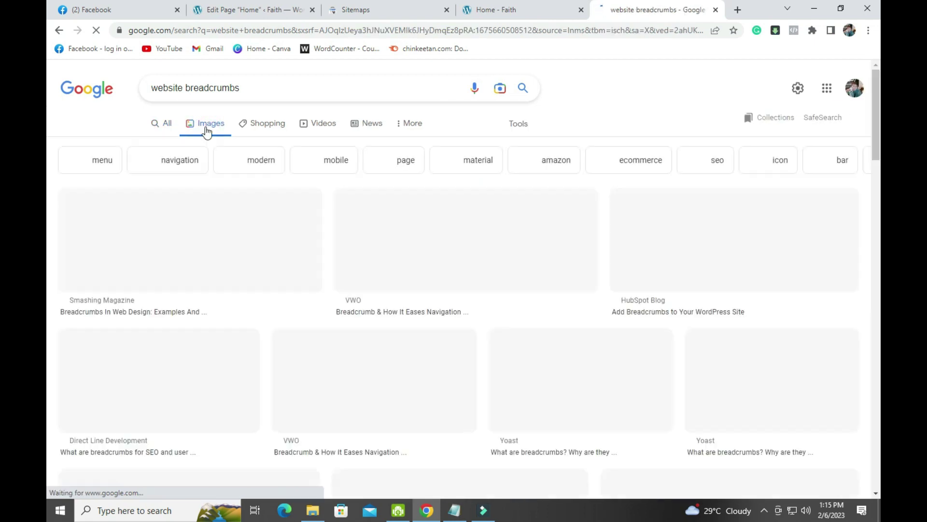
pyautogui.click(458, 245)
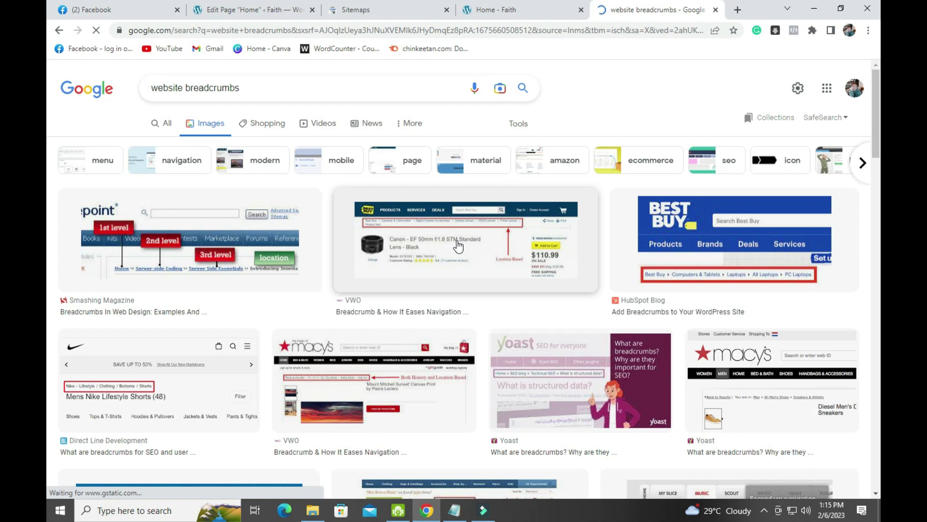
pyautogui.click(458, 246)
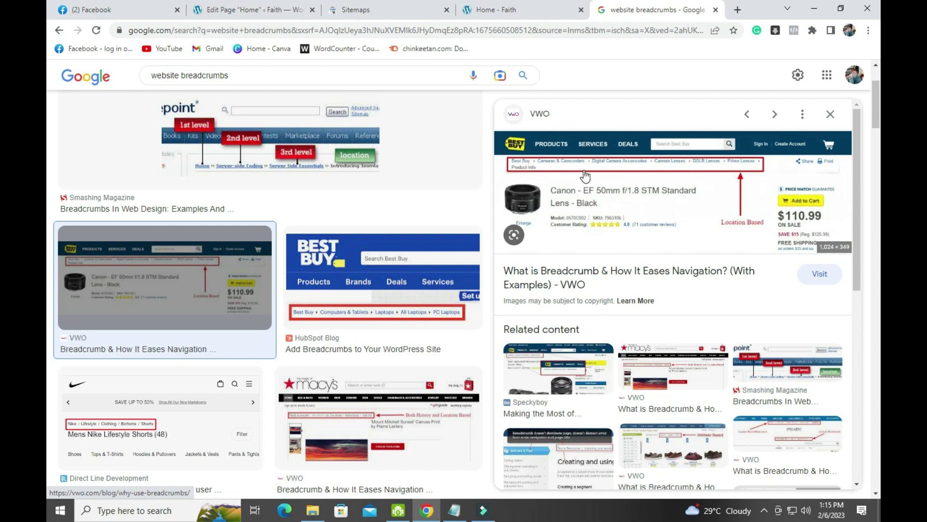
# Return to the Home page editor, view Rank Math's Schema and Social settings, and check the Facebook snippet preview before closing it.
pyautogui.click(250, 11)
pyautogui.click(371, 11)
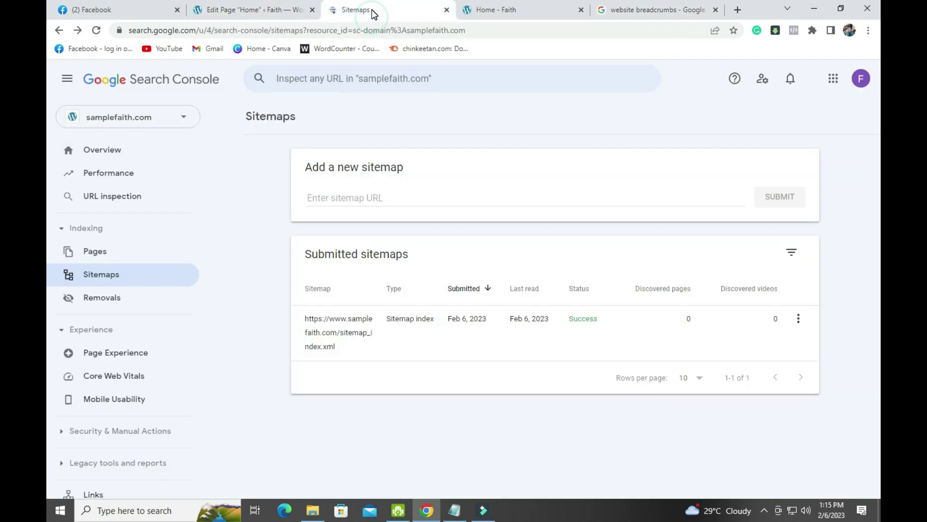
pyautogui.click(491, 12)
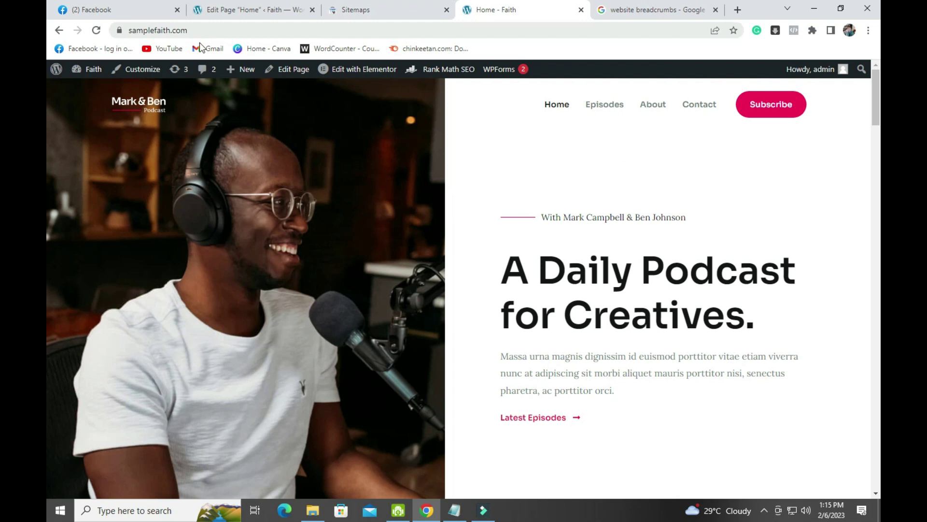
pyautogui.click(225, 10)
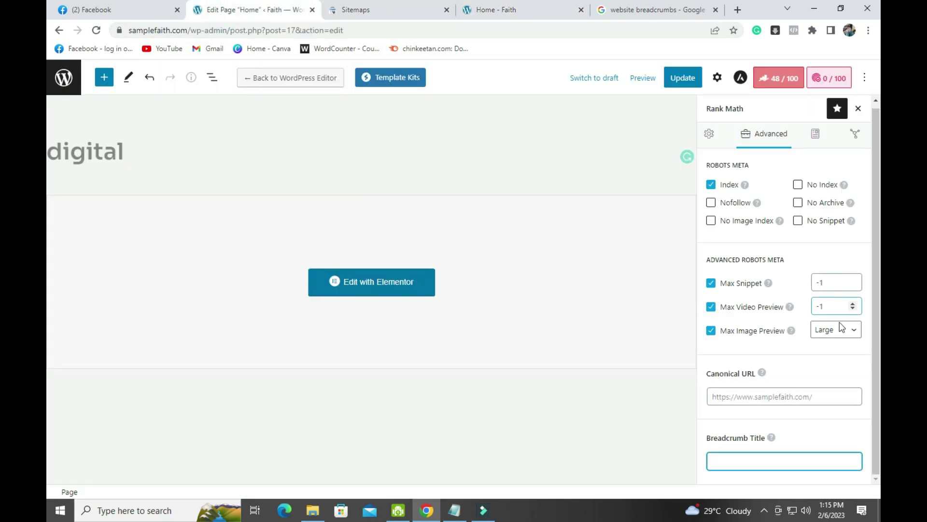
pyautogui.click(815, 133)
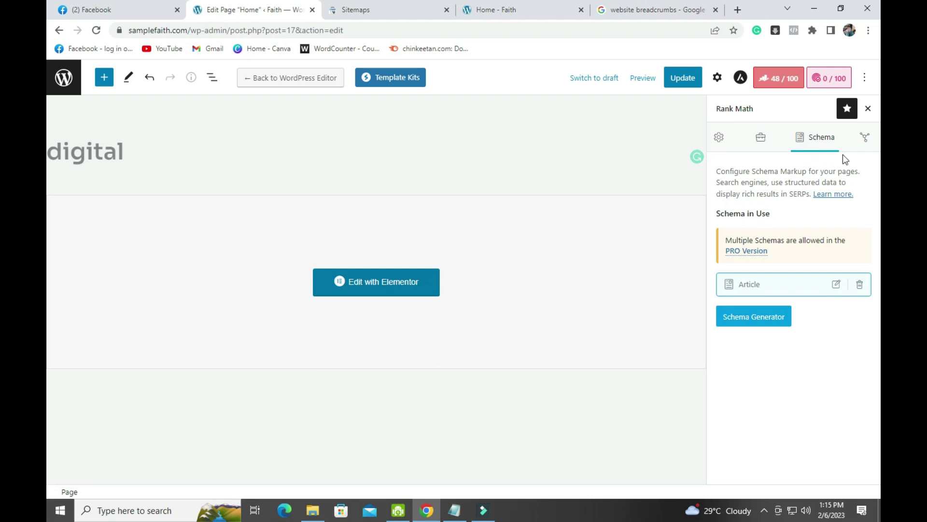
pyautogui.click(864, 138)
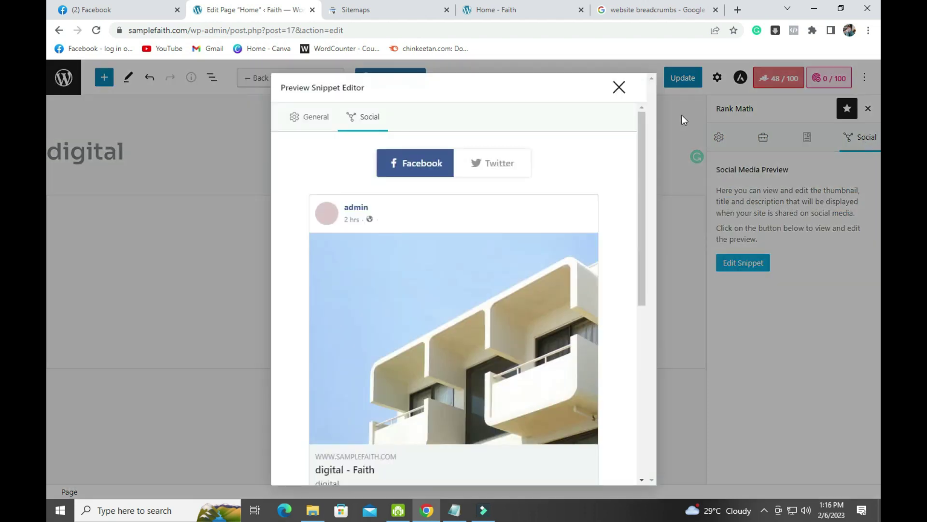
pyautogui.click(618, 87)
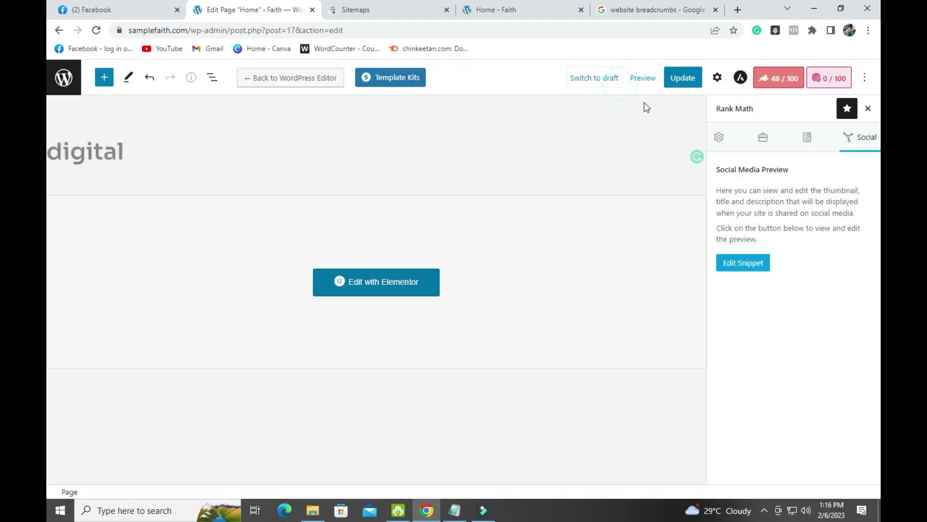
# Revisit the page's Rank Math settings, inspect the Article schema's fields in the Schema Builder, and close it without saving.
pyautogui.click(720, 139)
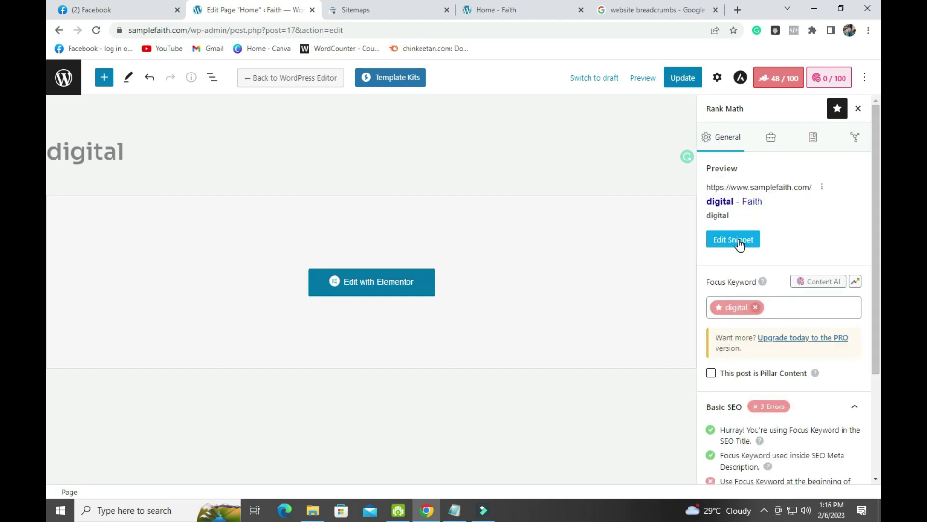
pyautogui.click(770, 140)
pyautogui.click(817, 137)
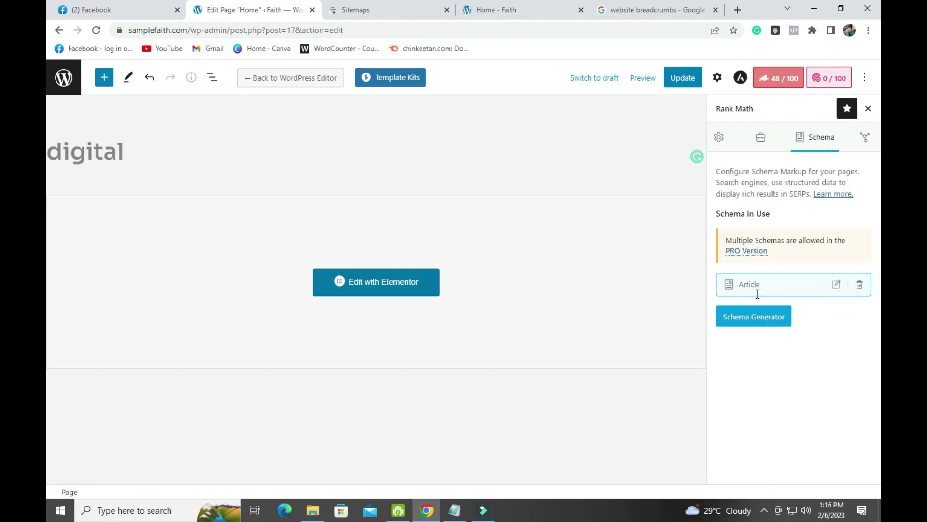
pyautogui.click(836, 284)
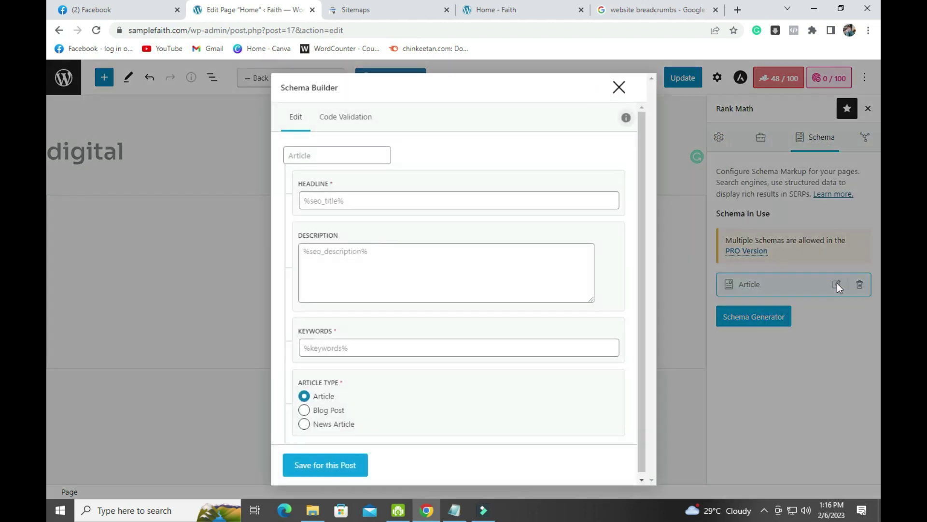
pyautogui.click(319, 255)
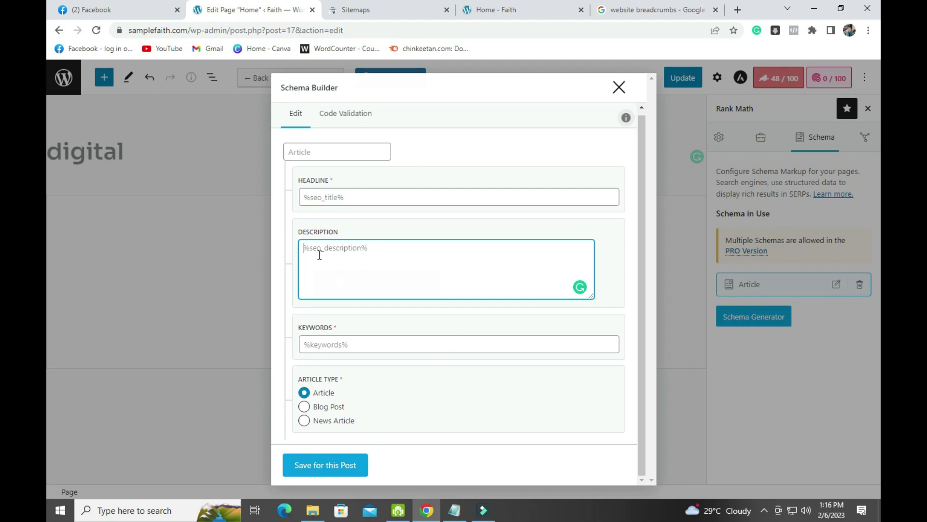
pyautogui.click(618, 88)
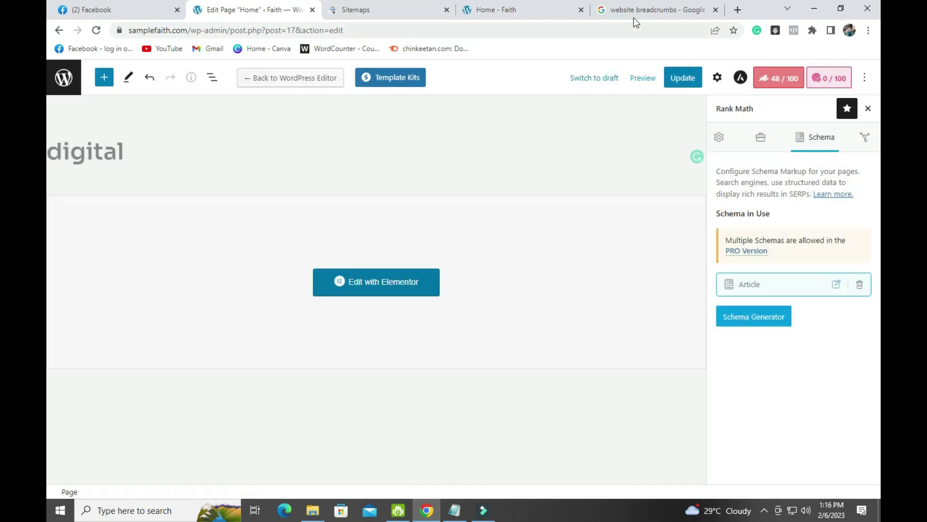
# Return to the Google Images search and replace the query with "schema website" to find schema markup examples.
pyautogui.click(636, 18)
pyautogui.moveTo(247, 75); pyautogui.dragTo(153, 87)
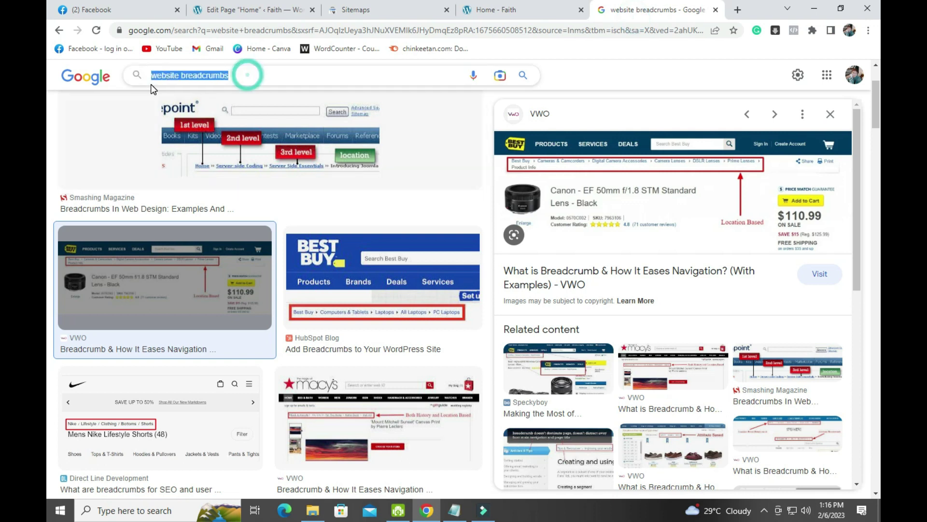
pyautogui.write('sche')
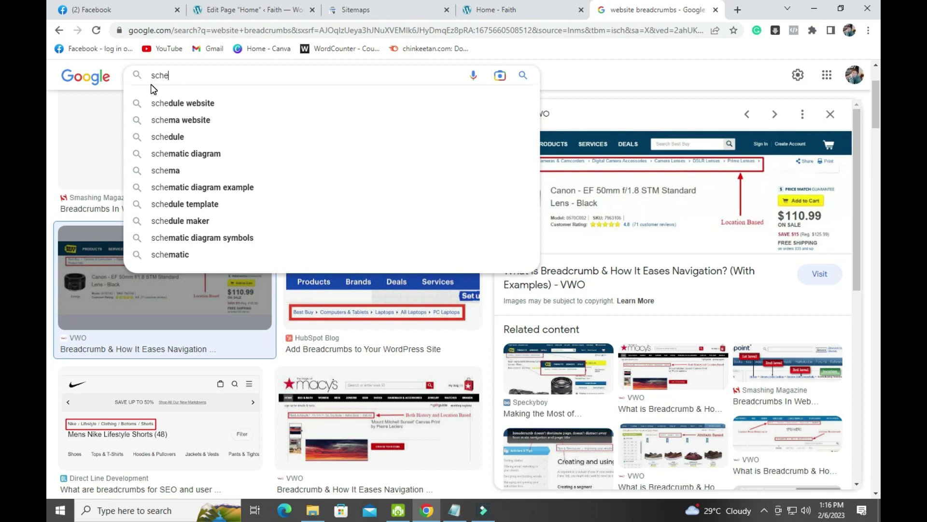
pyautogui.click(187, 122)
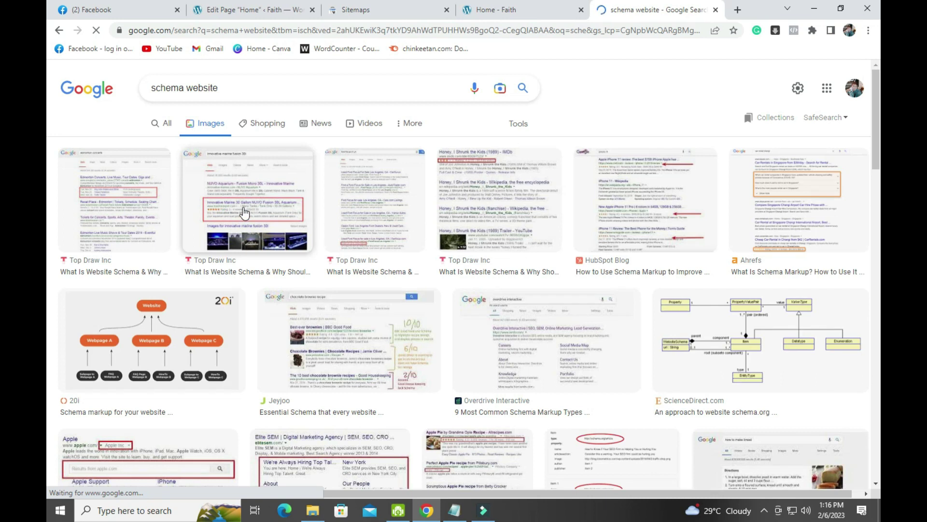
# Examine schema markup examples in the image results: Top Draw's Edmonton concerts, Ahrefs' car rental and Top Draw's Innovative Marine aquarium images.
pyautogui.click(110, 200)
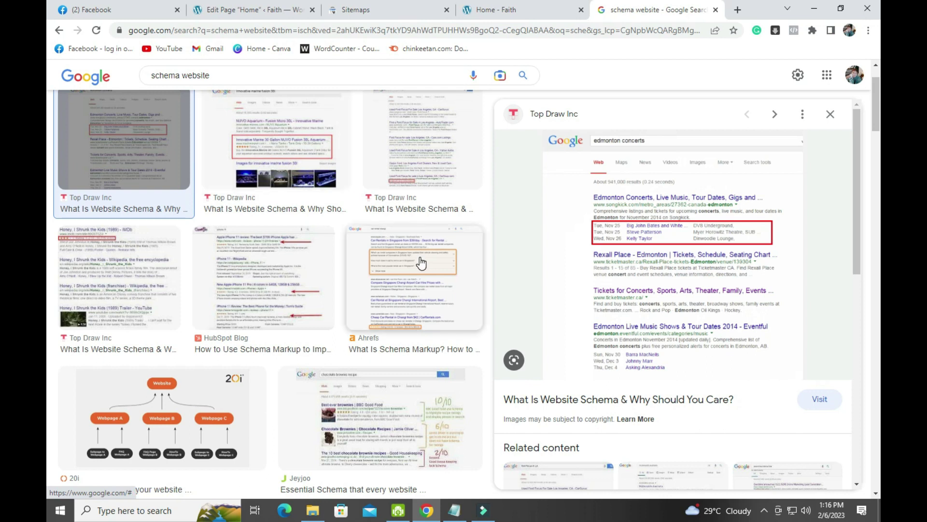
pyautogui.click(436, 262)
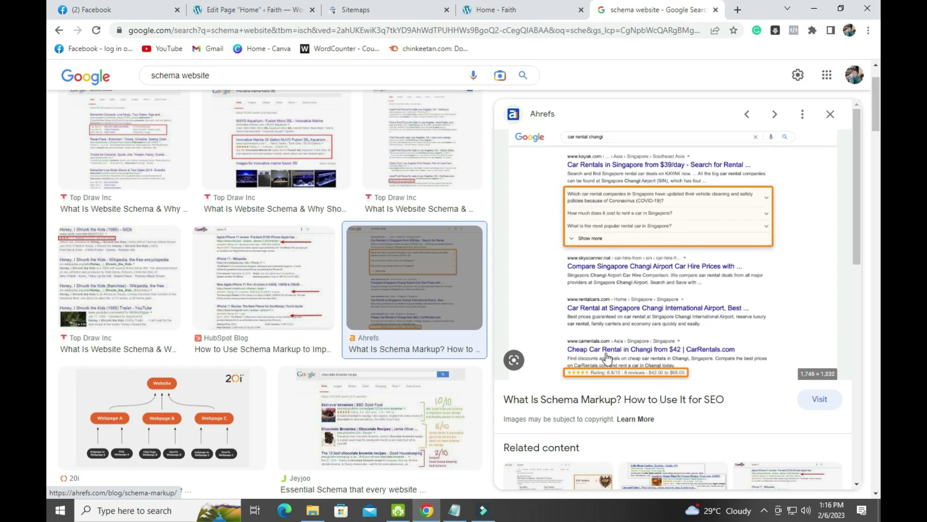
pyautogui.scroll(-1, 413, 432)
pyautogui.scroll(-1, 413, 433)
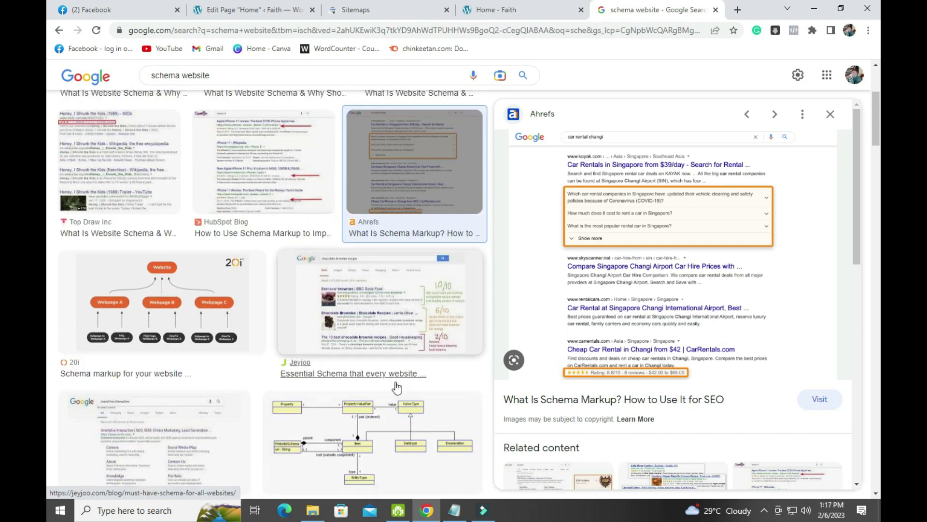
pyautogui.scroll(2, 542, 331)
pyautogui.scroll(1, 542, 332)
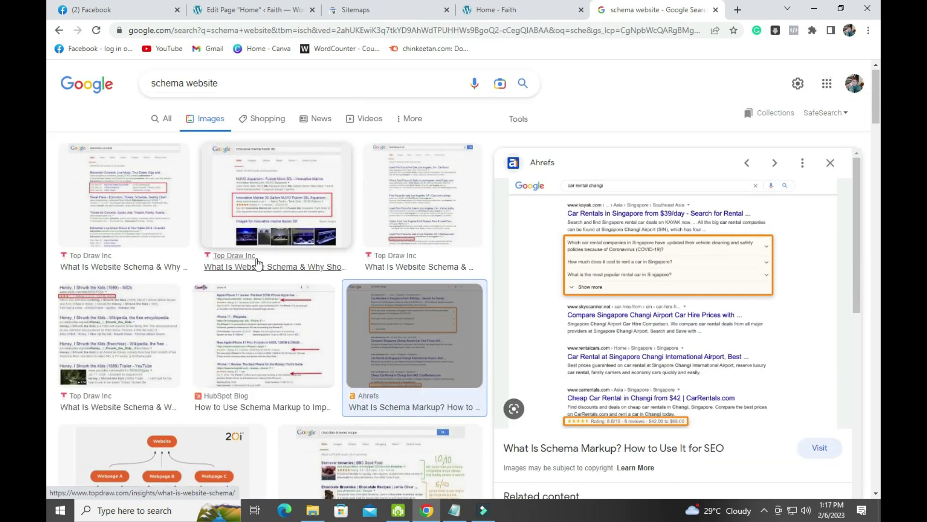
pyautogui.click(269, 206)
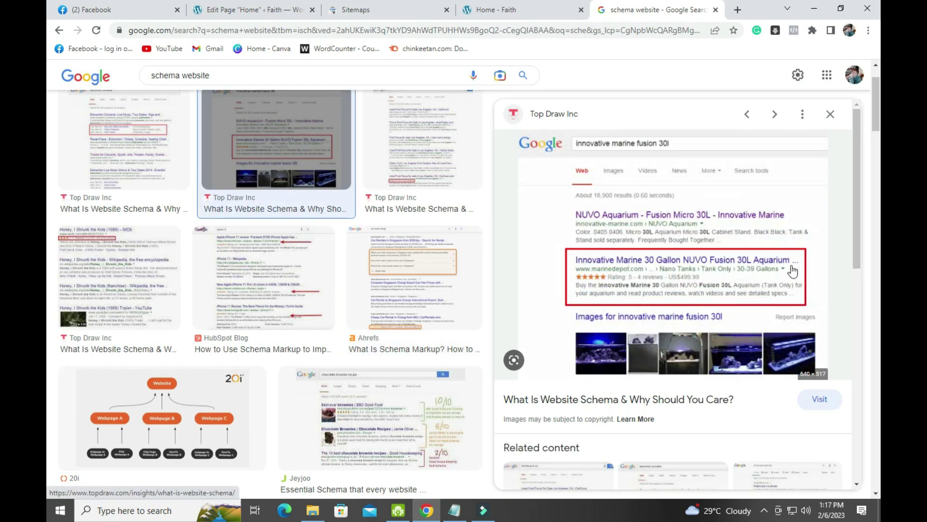
pyautogui.scroll(-3, 408, 242)
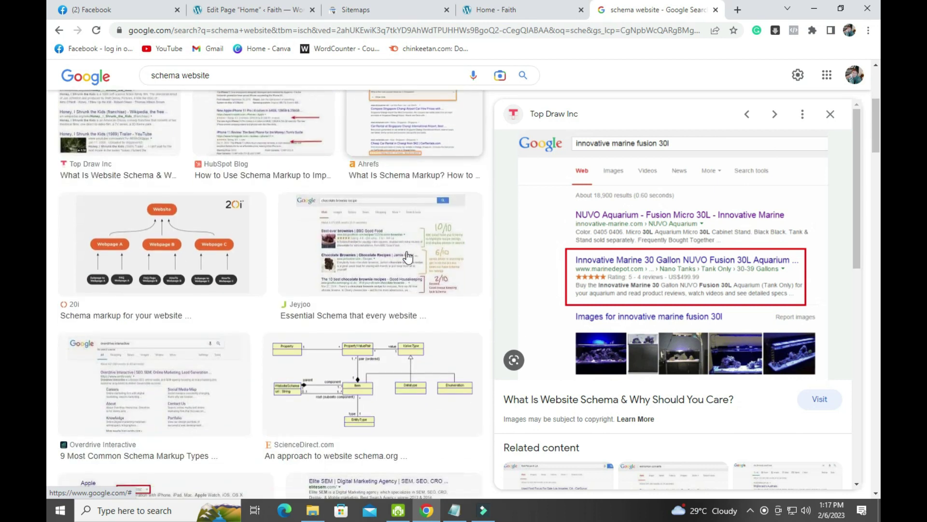
pyautogui.scroll(5, 420, 292)
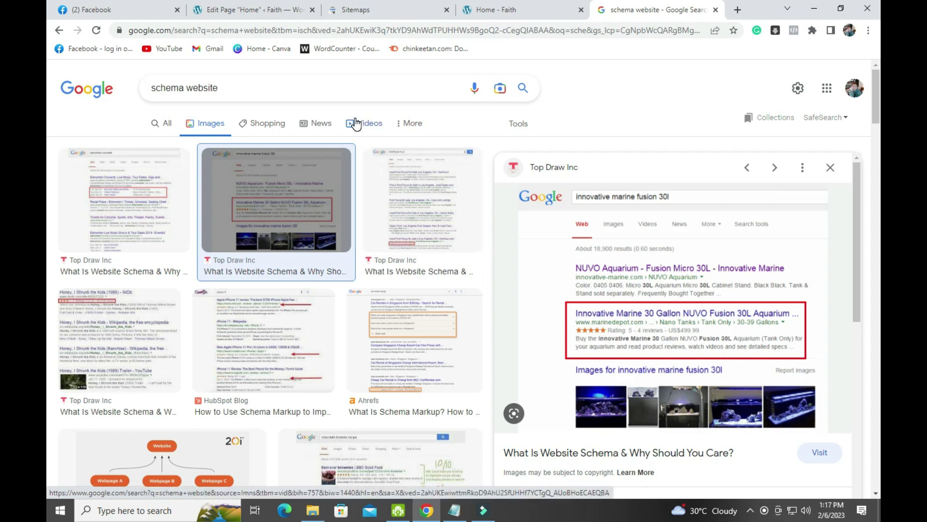
# Return to the Home page editor and review Rank Math's General settings, including the snippet preview, focus keyword and Basic SEO checks.
pyautogui.click(262, 15)
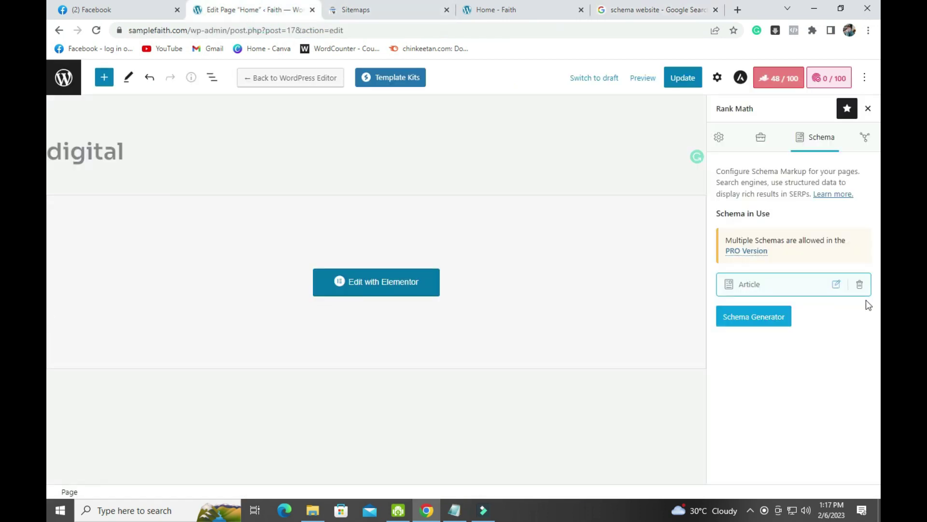
pyautogui.click(721, 139)
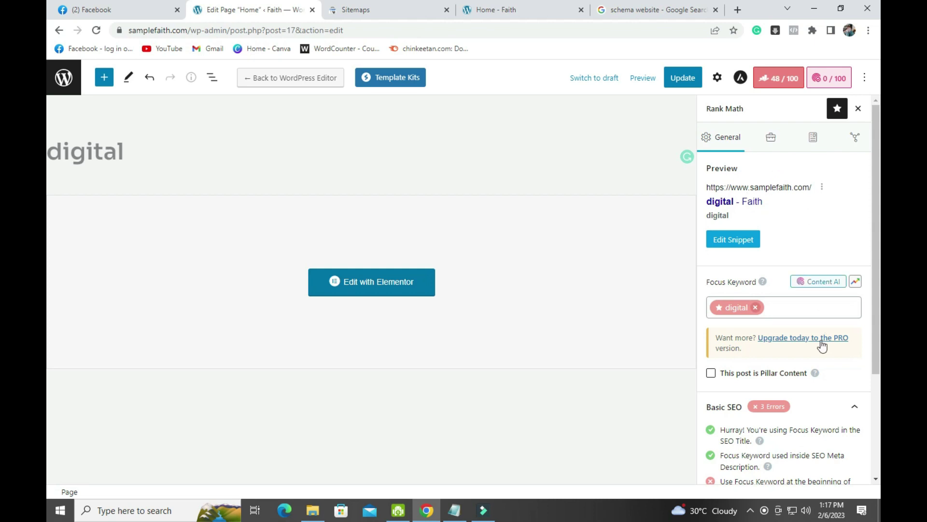
pyautogui.scroll(-1, 806, 395)
pyautogui.scroll(-1, 805, 395)
pyautogui.scroll(3, 805, 395)
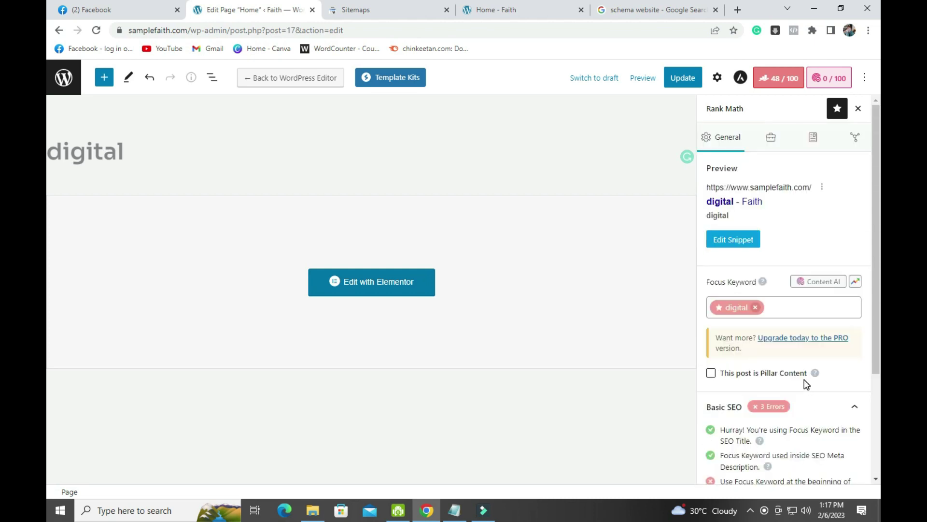